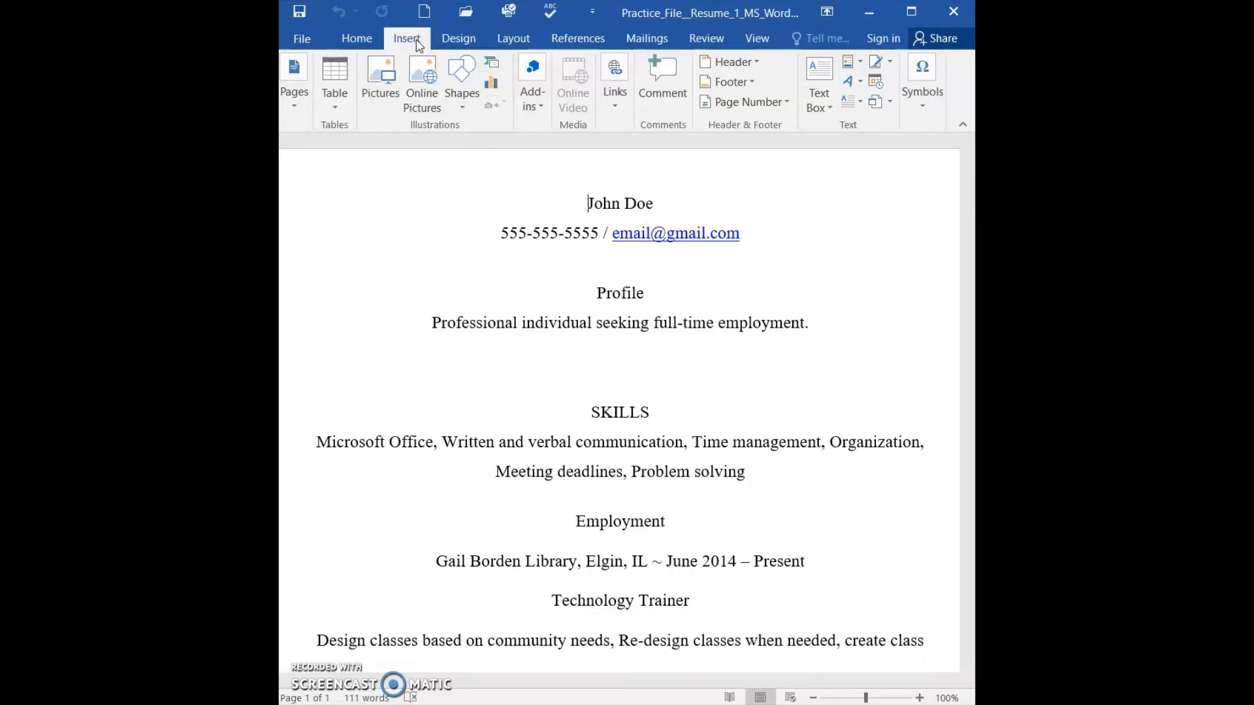
Insert a table with five columns and three rows above the name in the resume
left_click(388, 98)
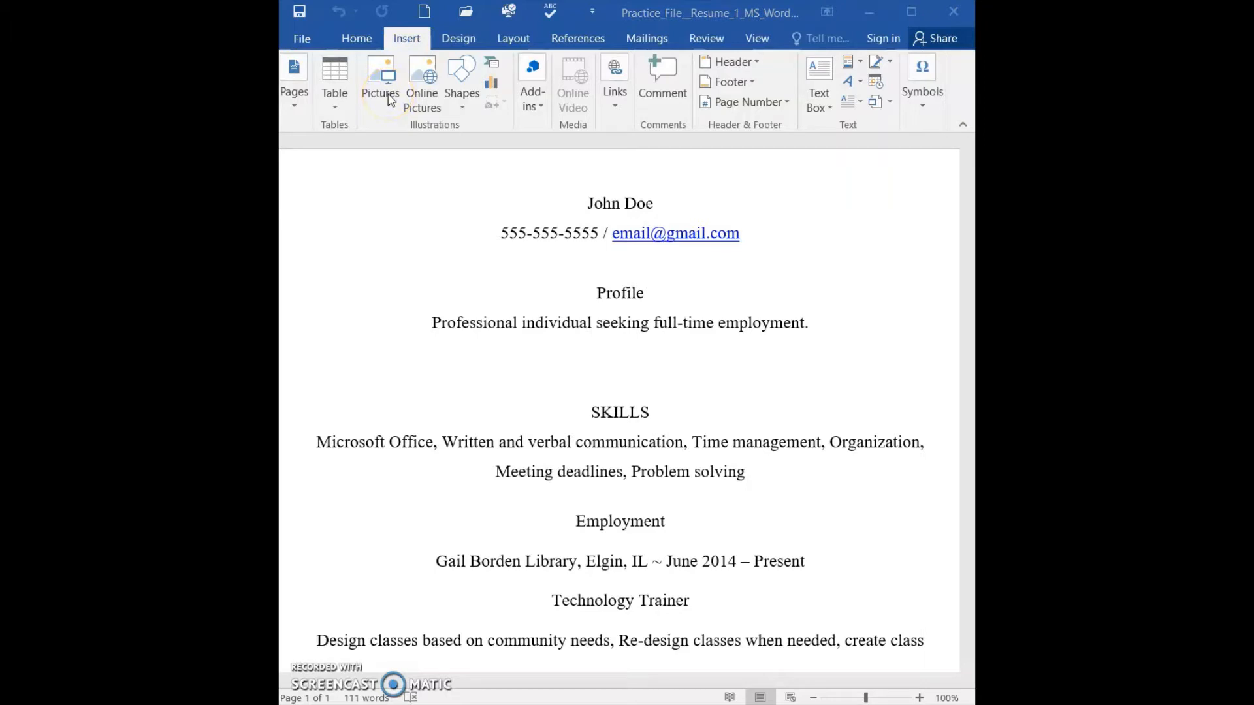
left_click(334, 110)
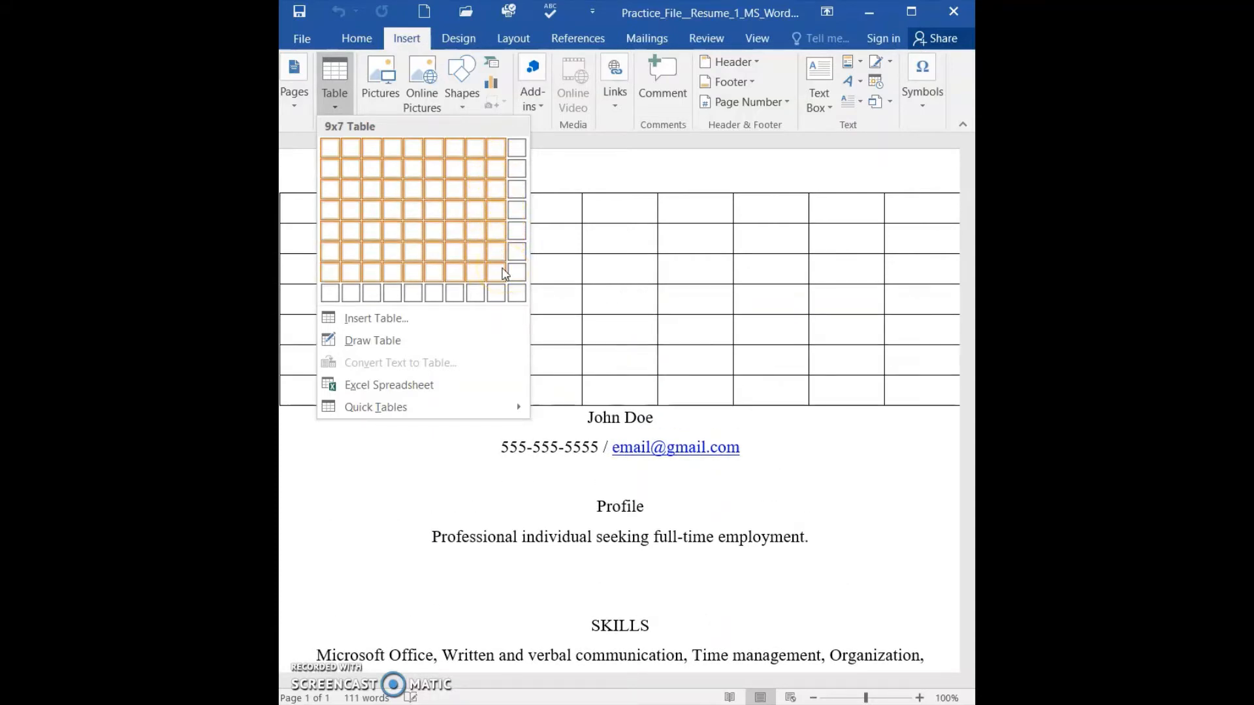
left_click(416, 197)
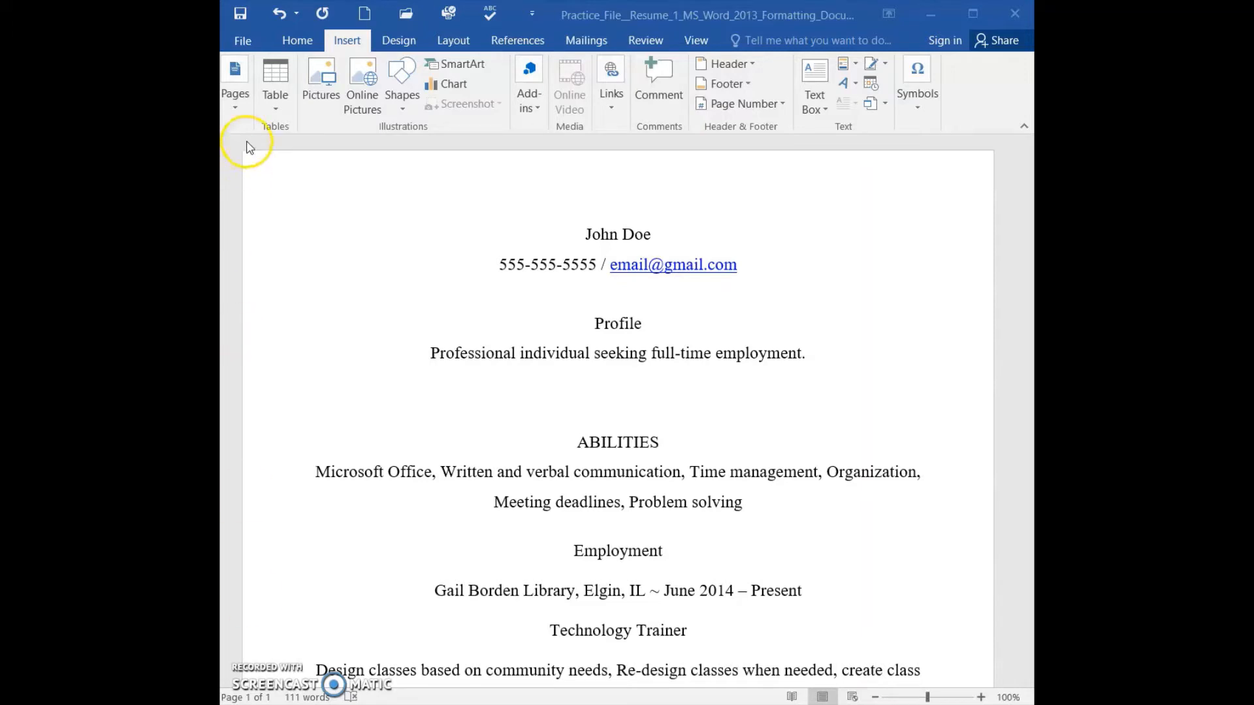
Insert a table with 5 columns and 3 rows above the name using the Insert Table settings, and undo the insertion
left_click(279, 113)
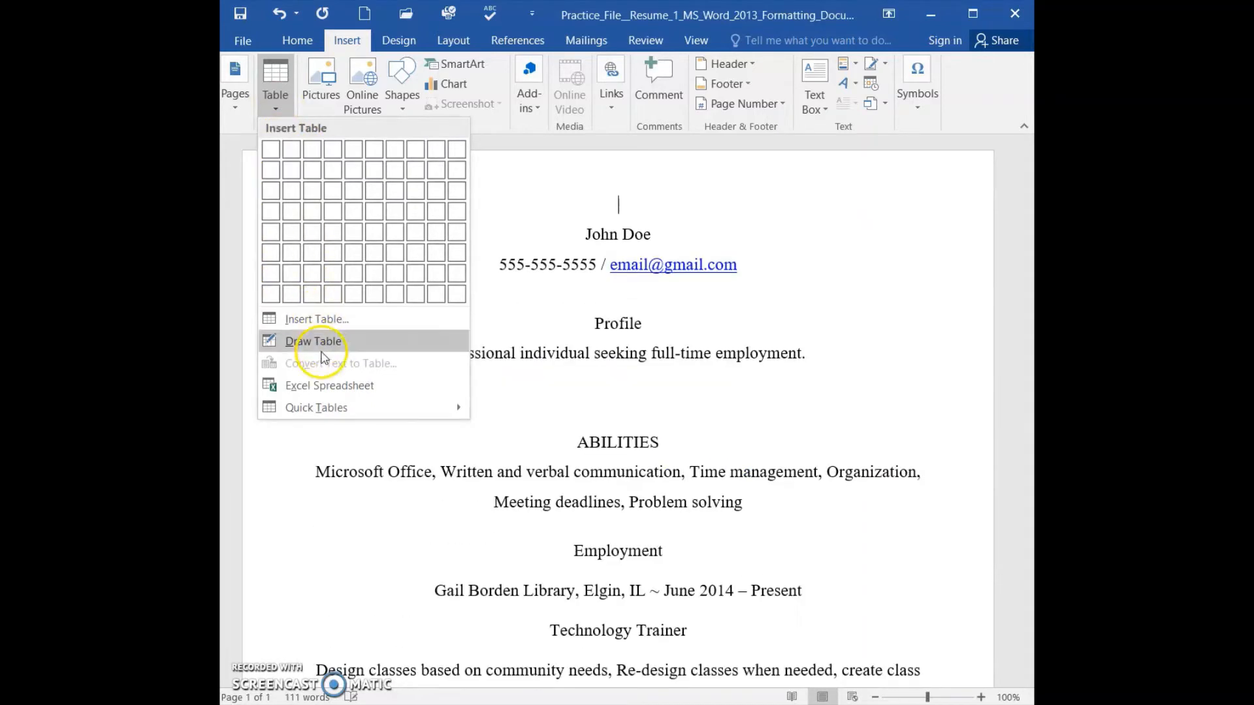
left_click(329, 322)
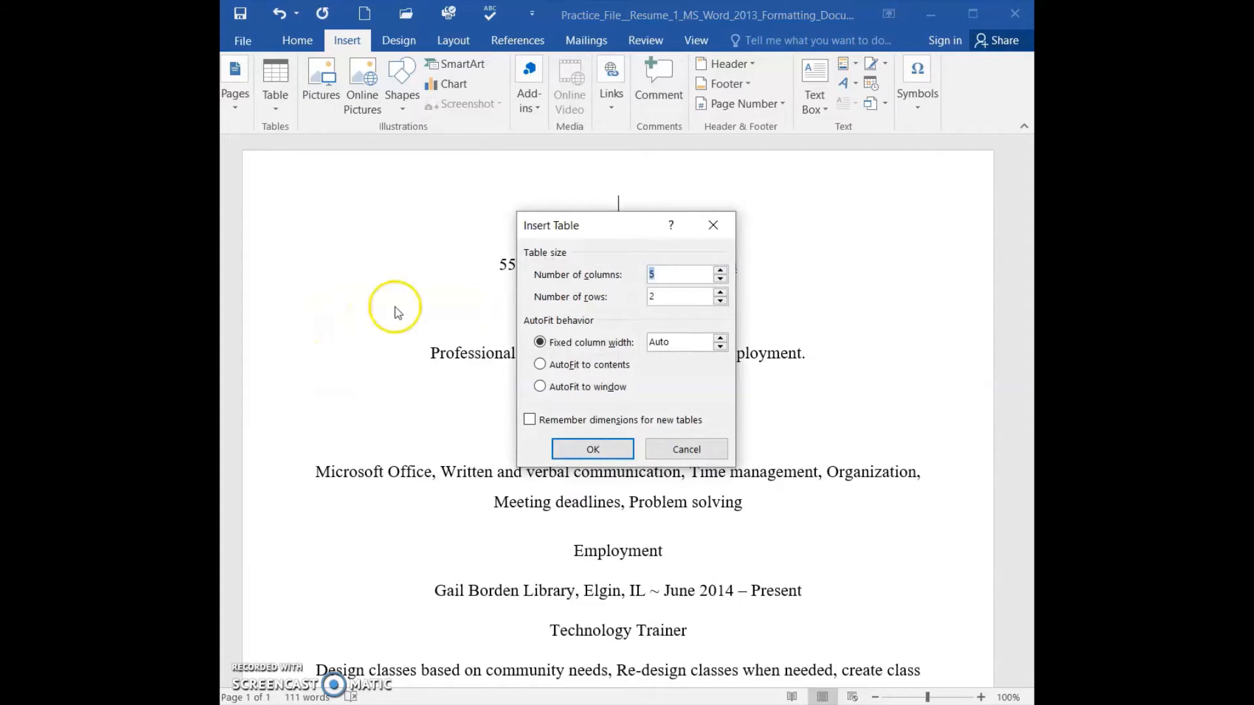
left_click(660, 271)
key("BackSpace")
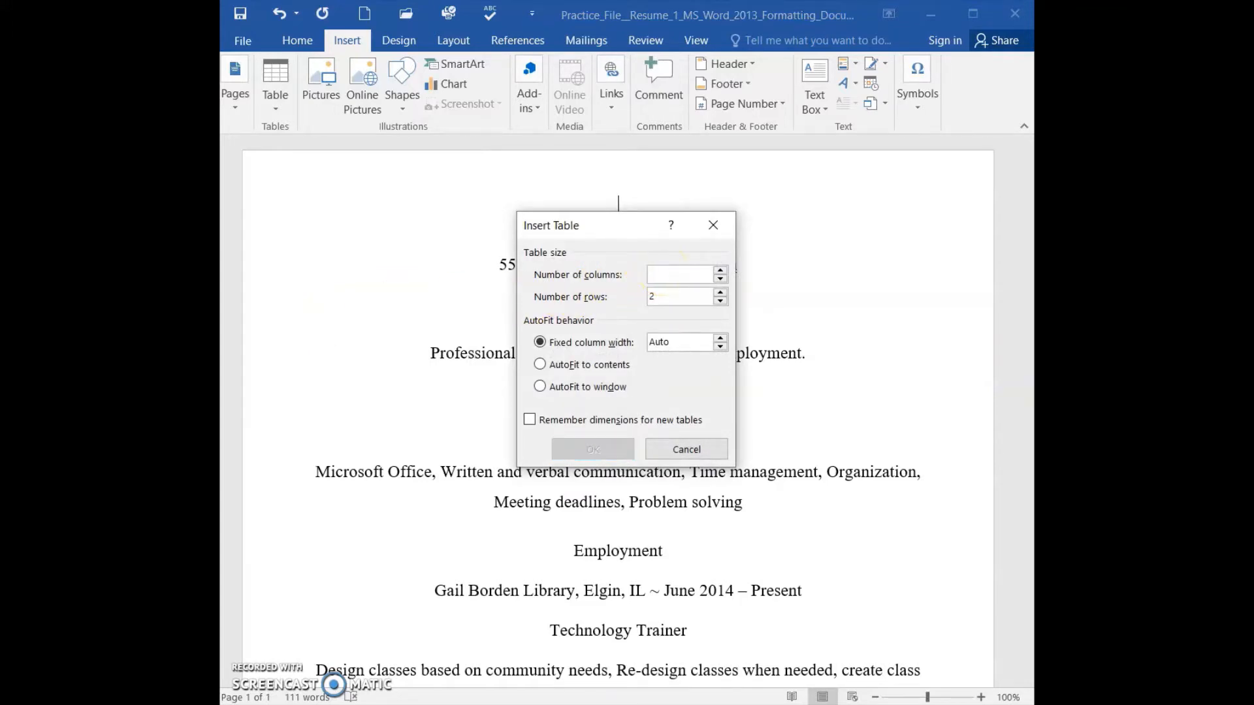
type("5")
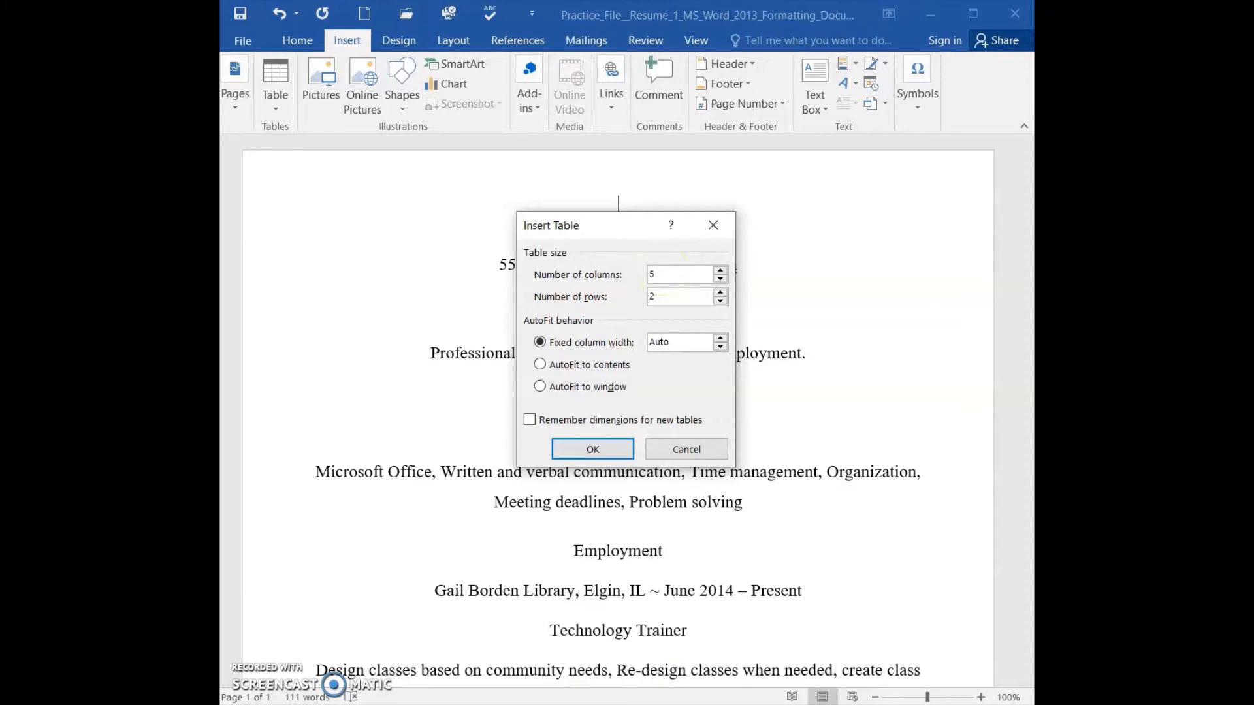
left_click(670, 296)
key("BackSpace")
type("3")
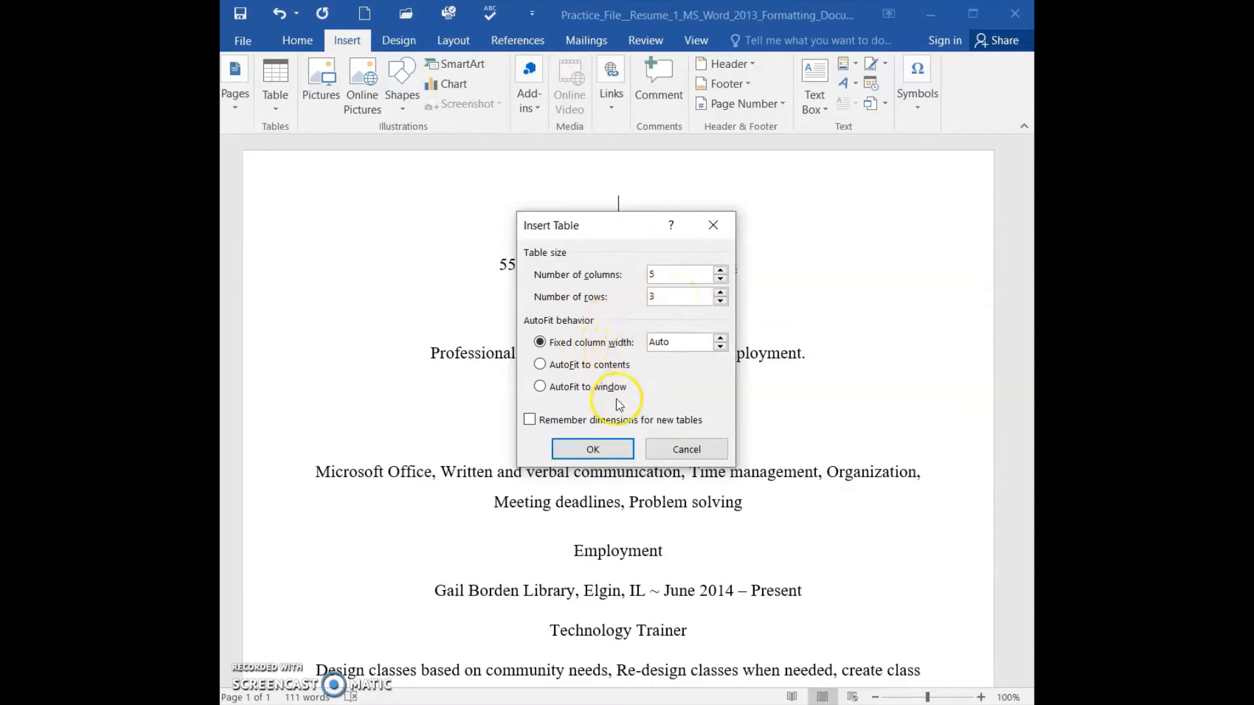
left_click(601, 453)
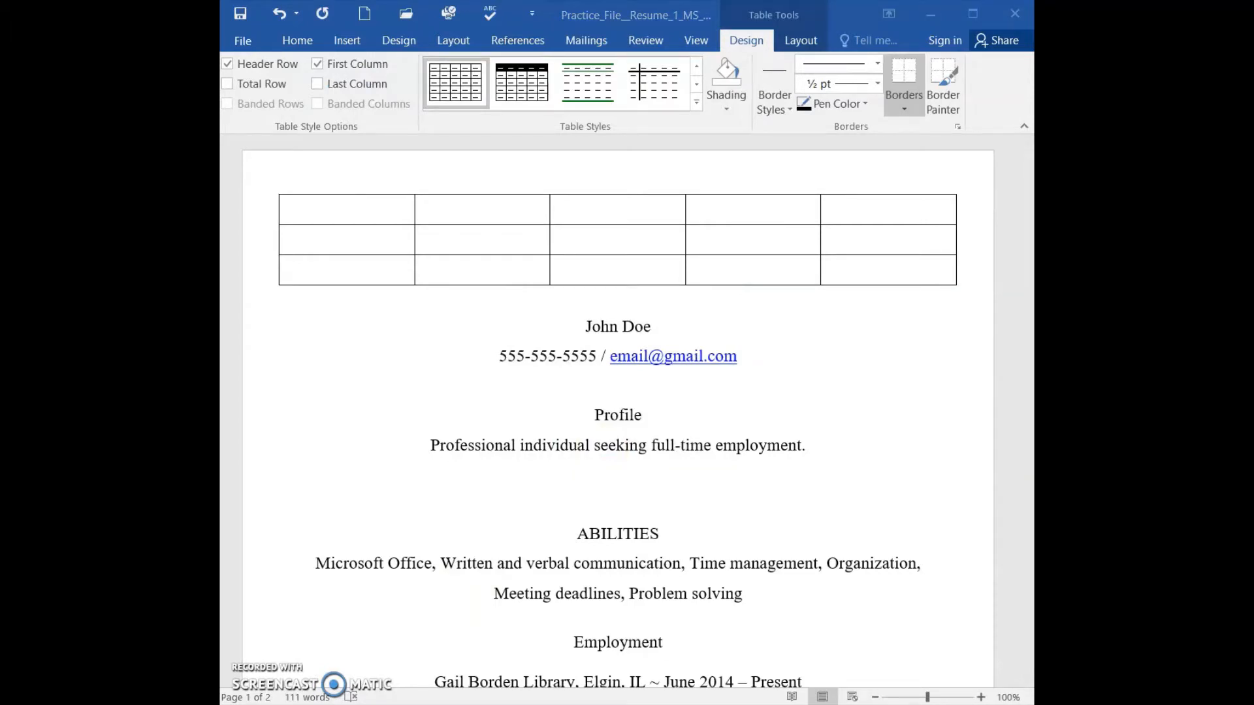
left_click(282, 21)
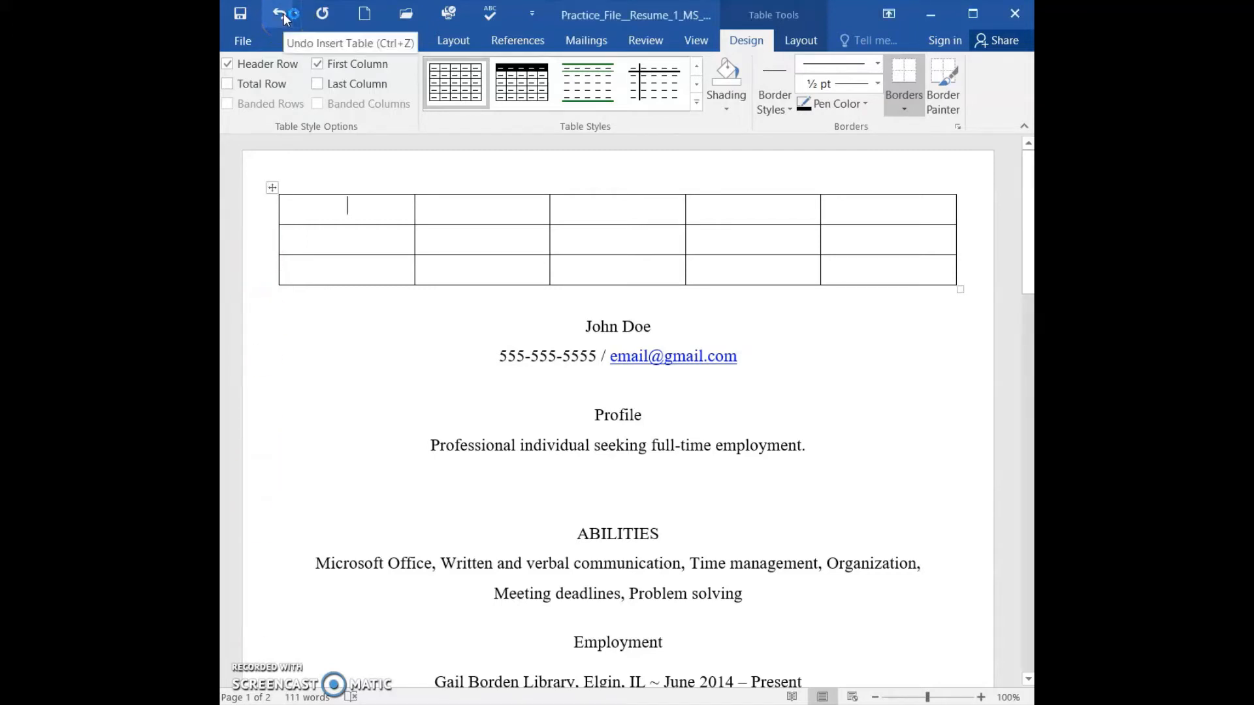
left_click(281, 14)
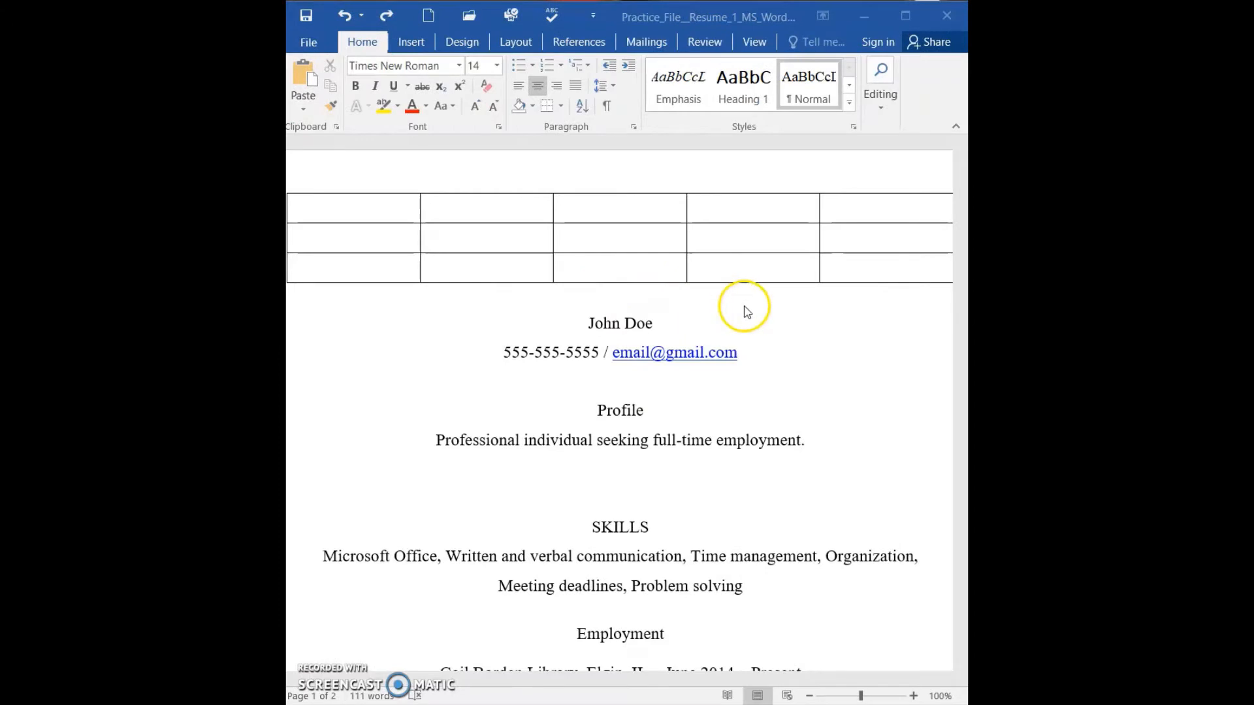
Select all the cells of the five-column table above the name and cut the table from the document
left_click_drag(853, 316, 650, 245)
left_click(767, 303)
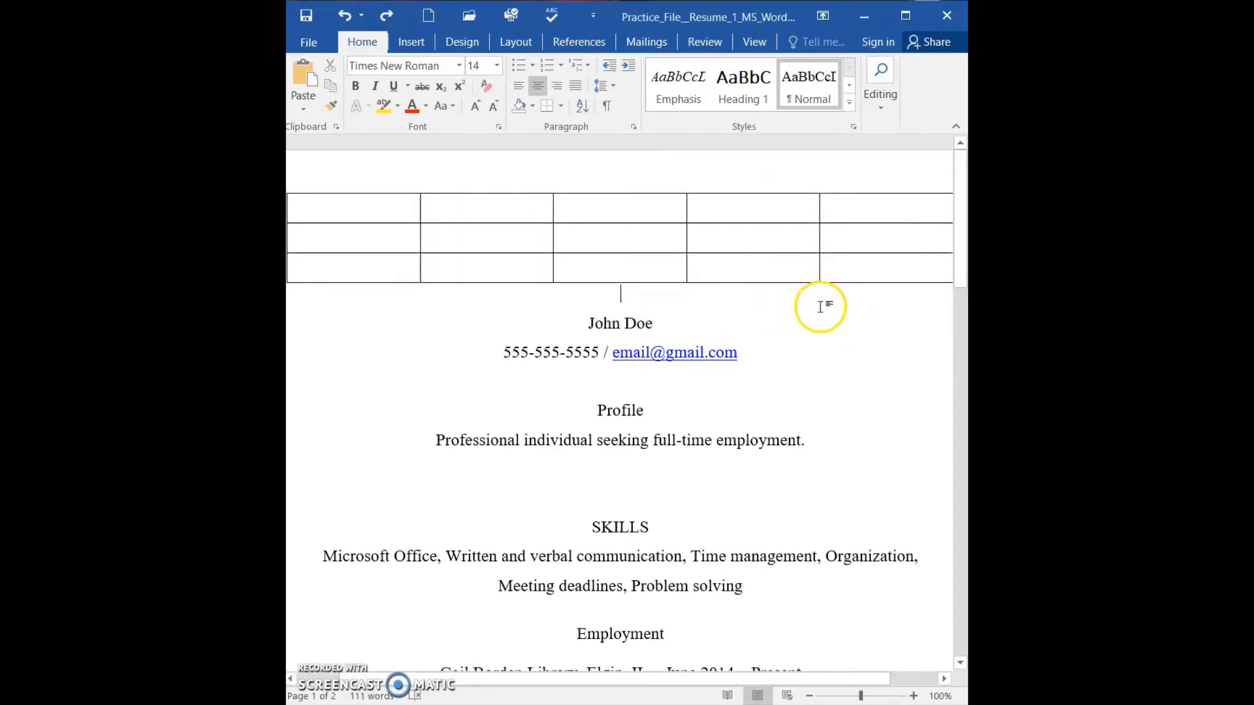
left_click_drag(820, 302, 295, 205)
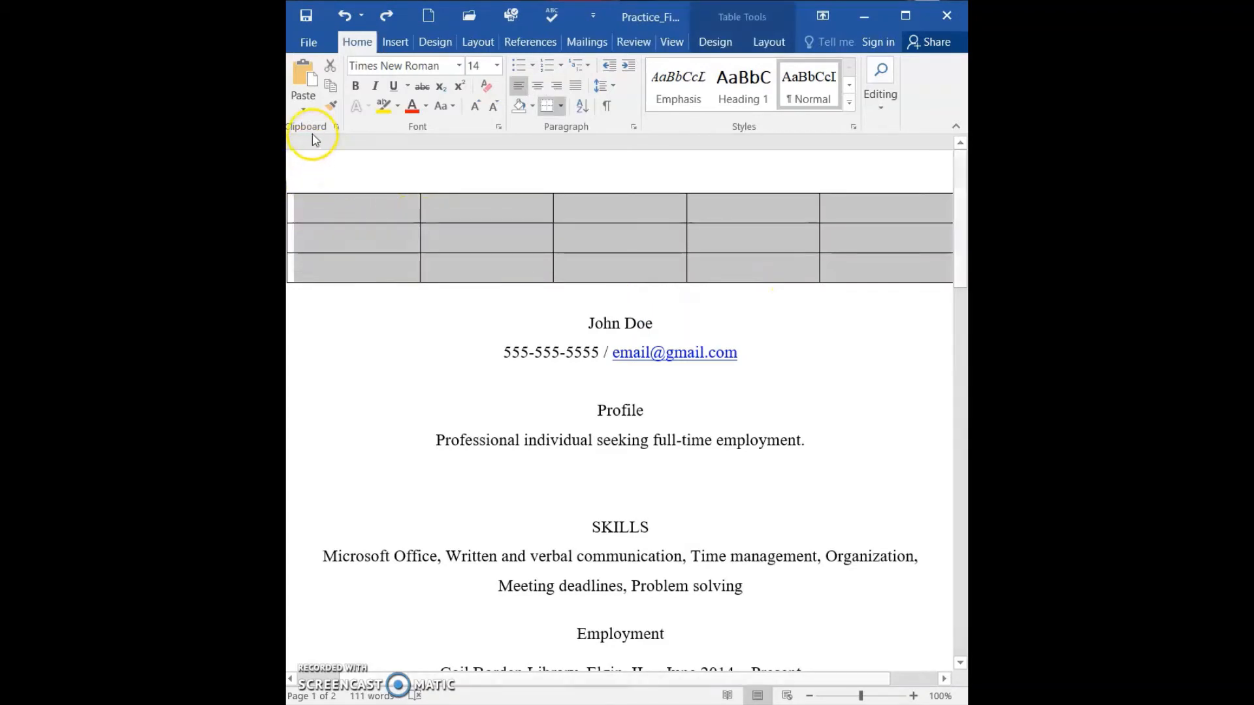
left_click(330, 68)
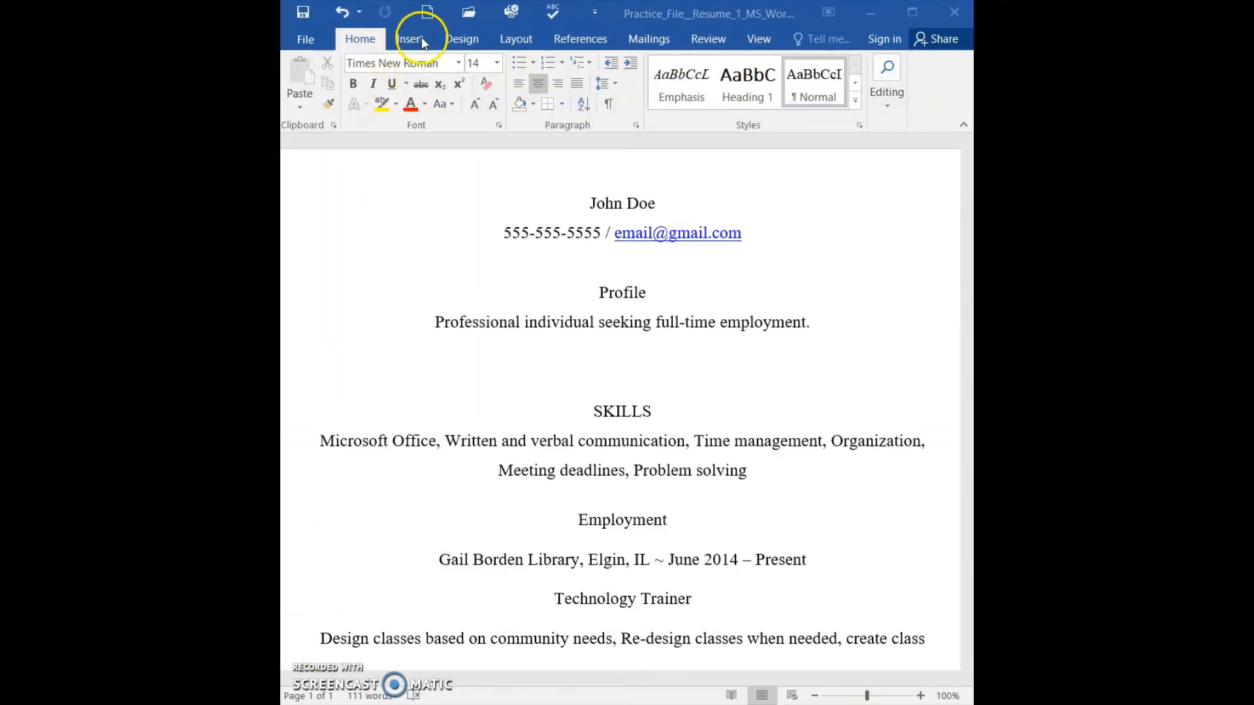
Insert the picture file "teacher" from the Pictures folder in front of the name
left_click(421, 39)
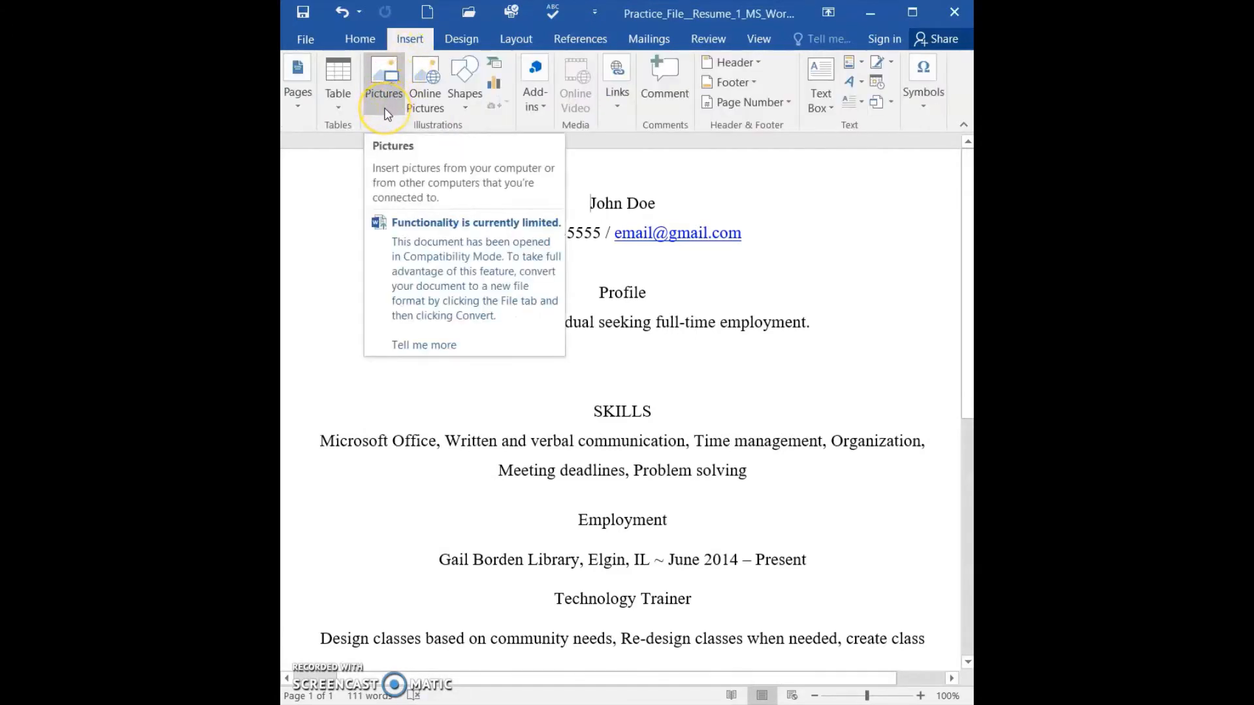
left_click(385, 91)
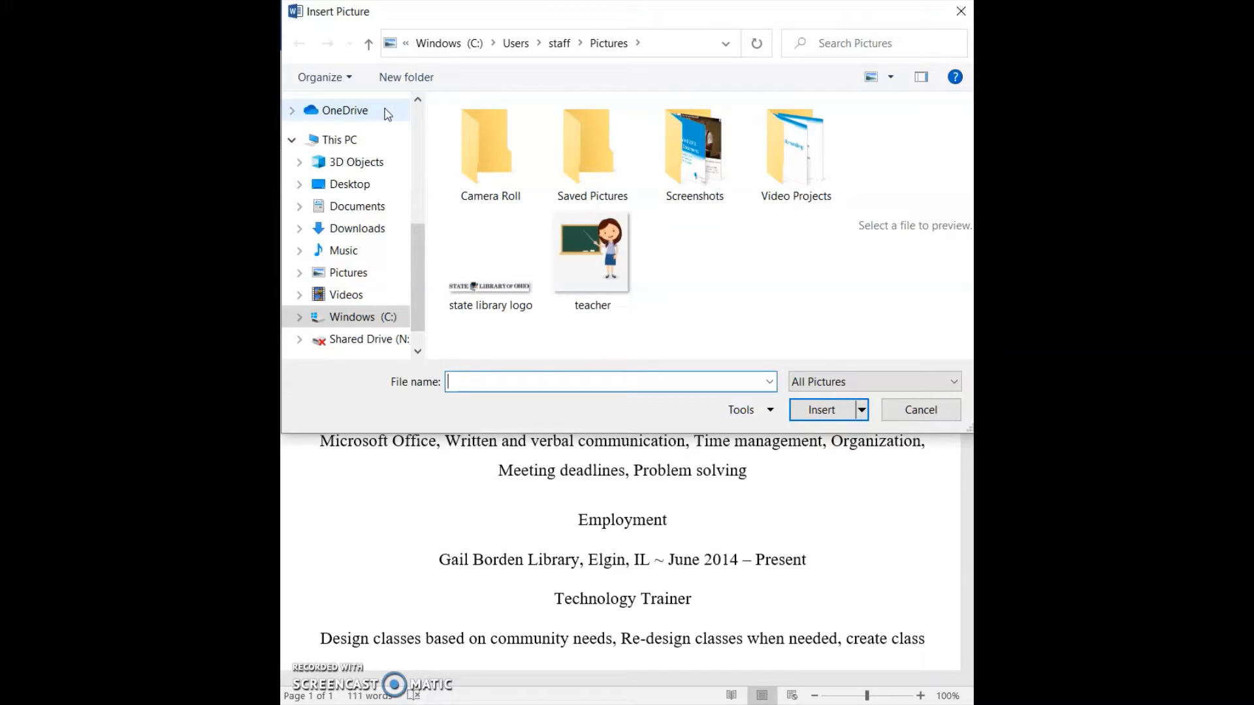
left_click(592, 270)
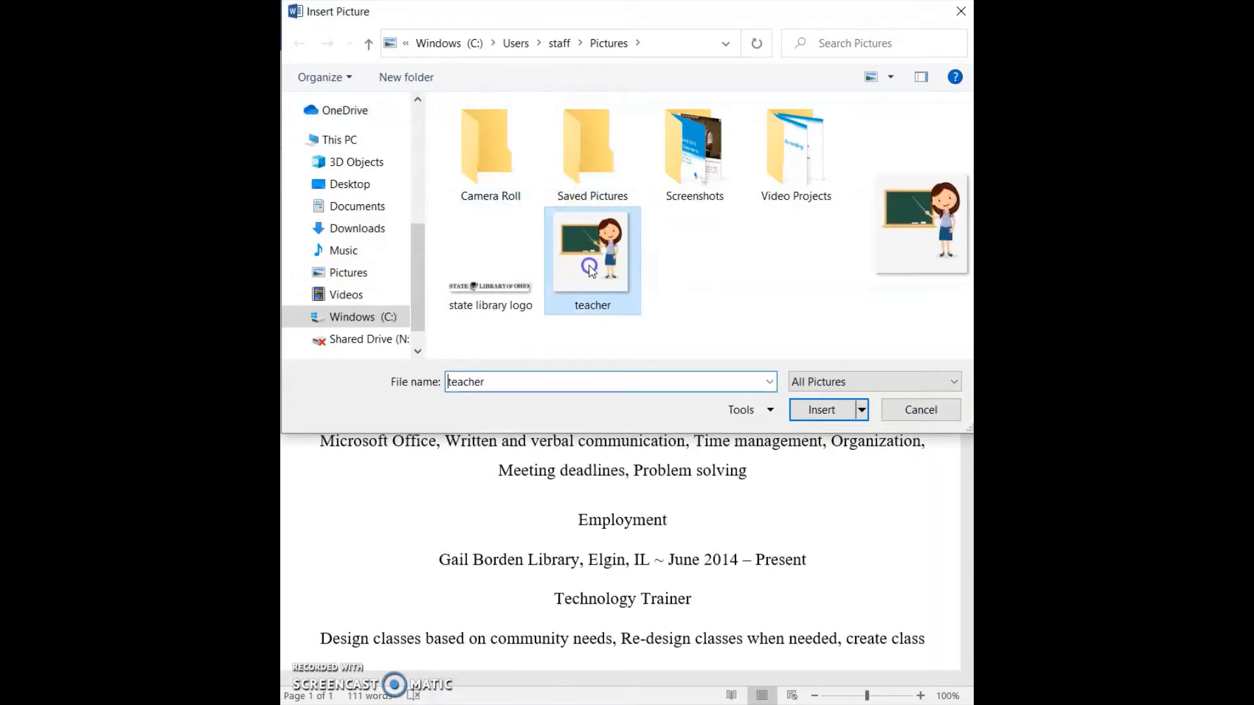
left_click(791, 409)
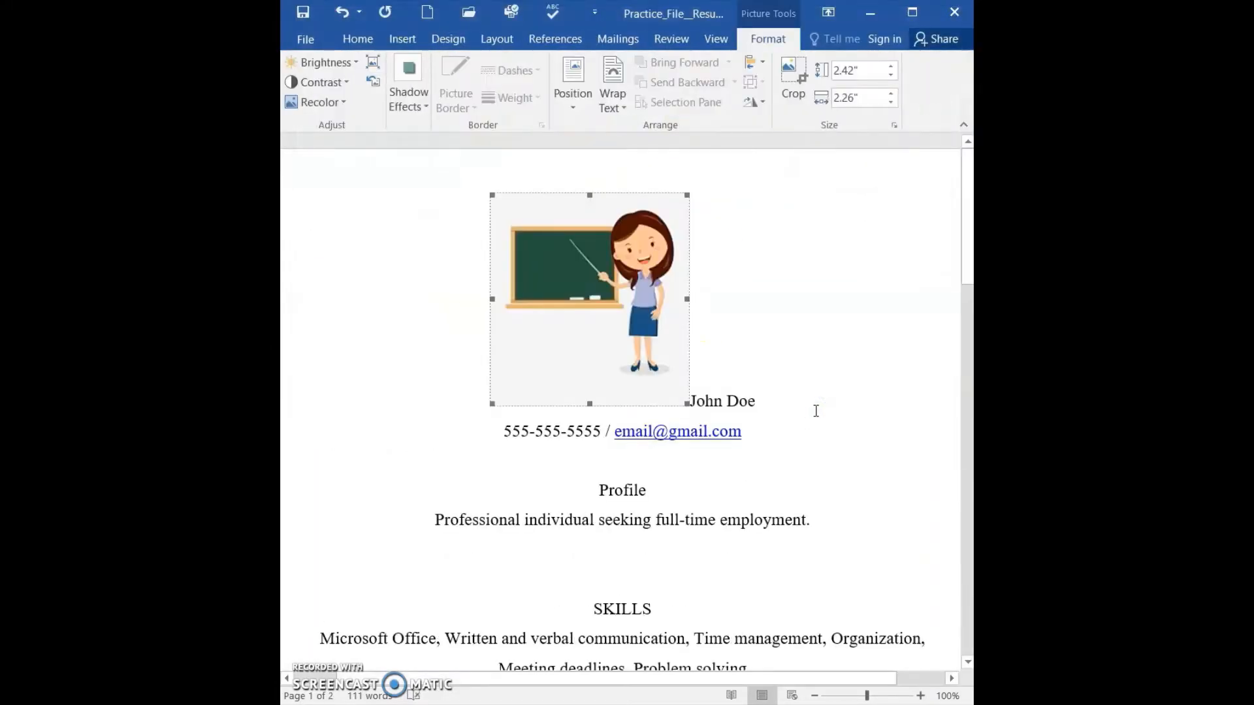
Move the name onto its own line below the teacher picture, and remove that line break again
left_click(693, 397)
key("Return")
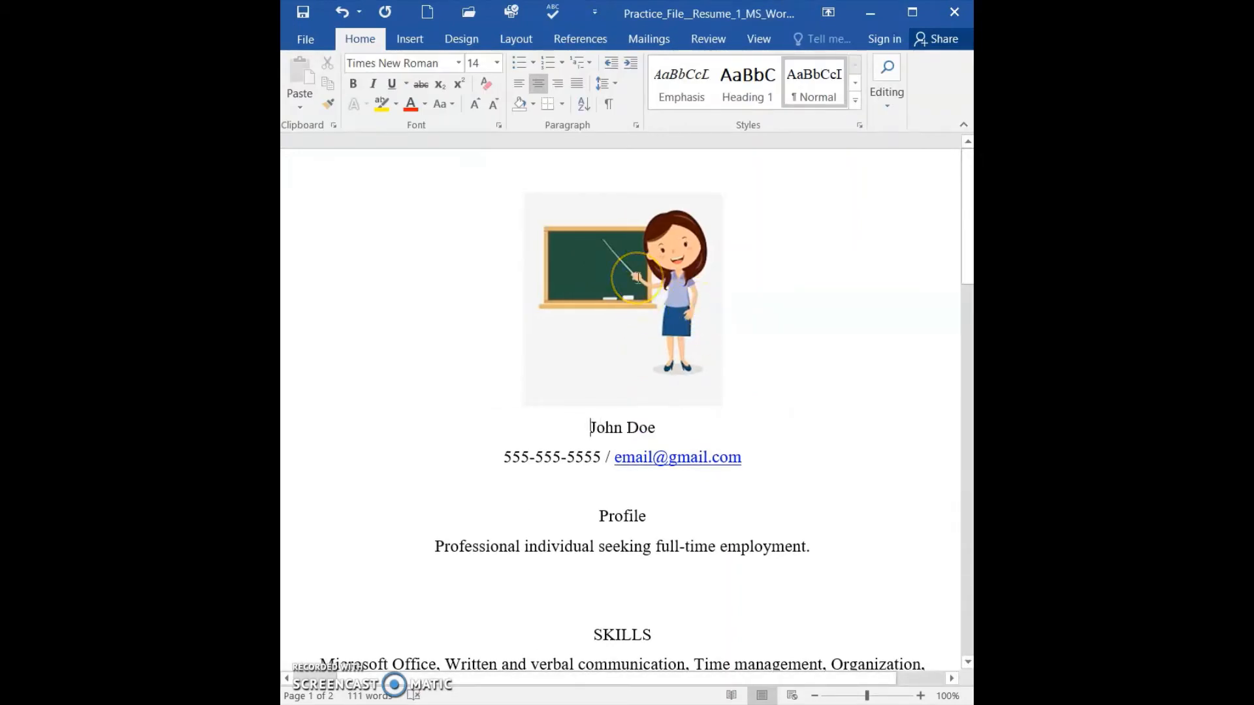
key("BackSpace")
key("BackSpace")
Select the teacher picture and cut it from the document
left_click(638, 277)
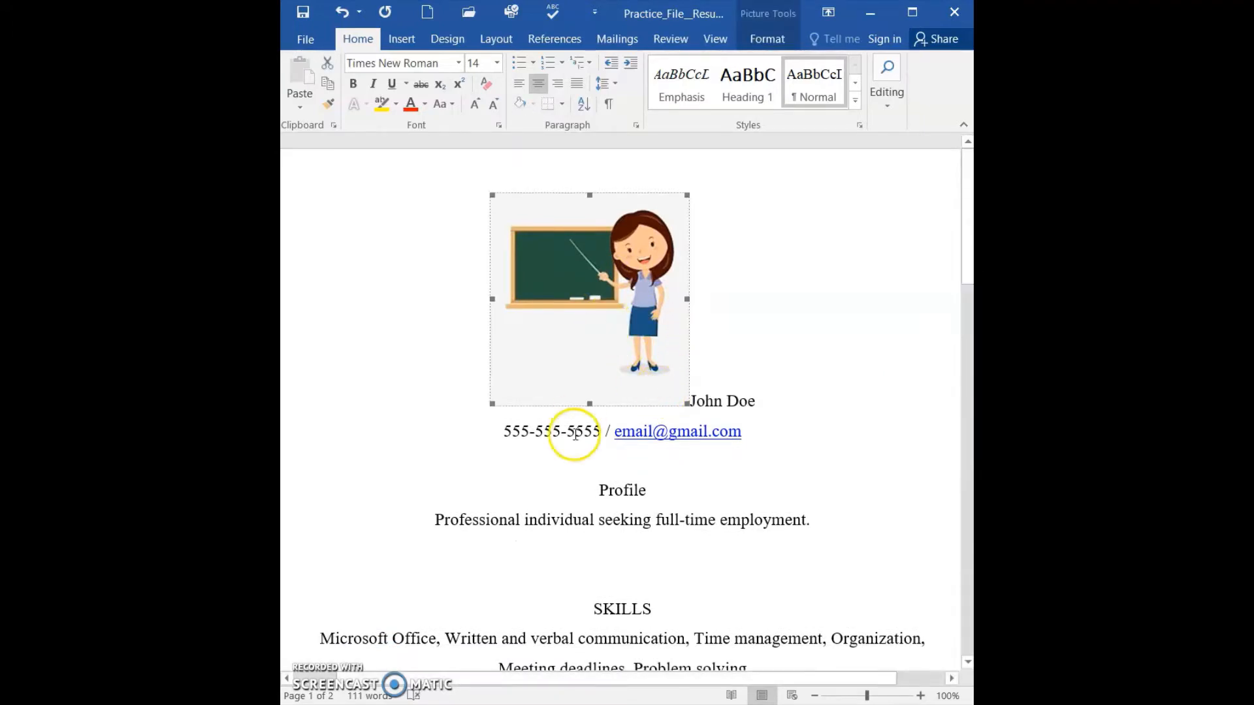
left_click(568, 511)
left_click(599, 304)
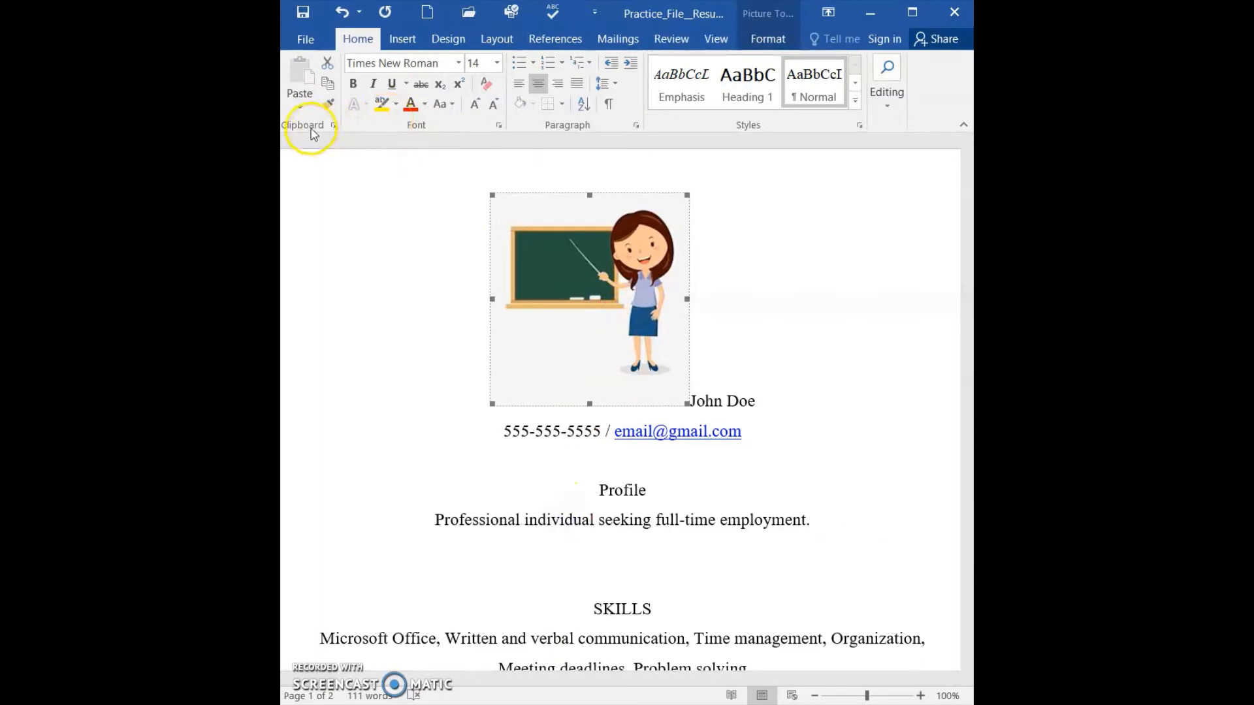
left_click(328, 63)
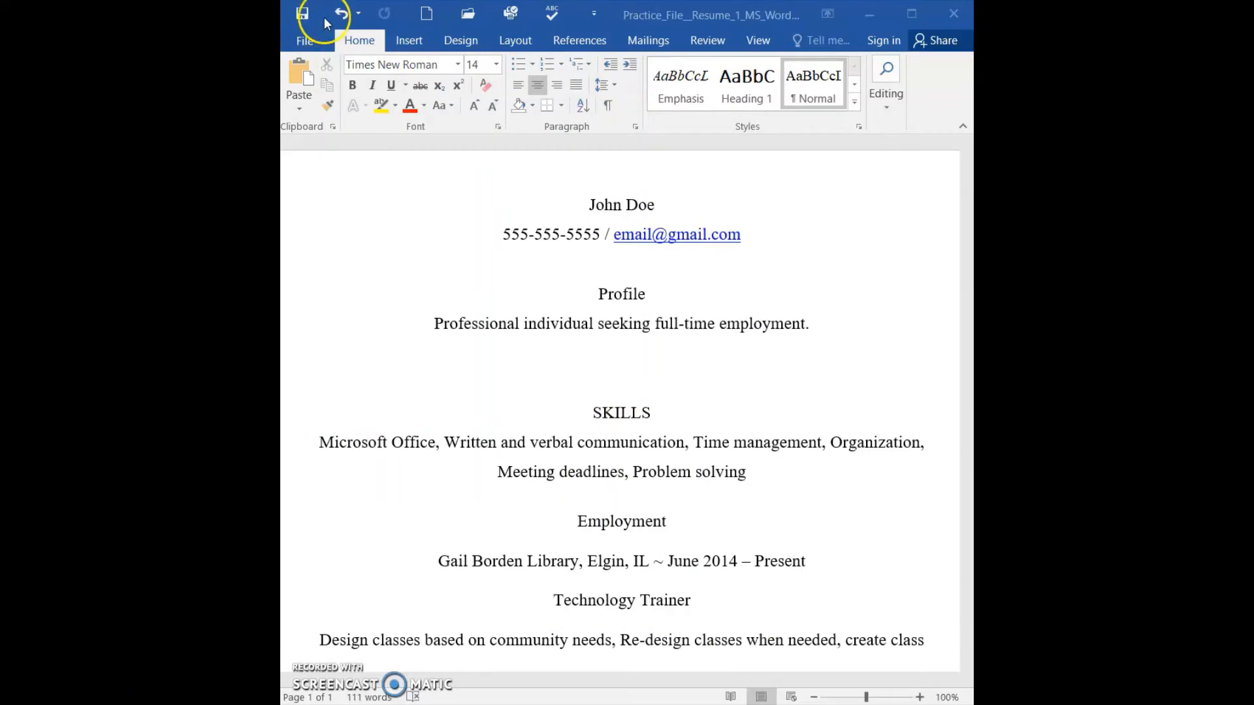
Add a page number at the top of the page in the Plain Number 3 style
left_click(414, 42)
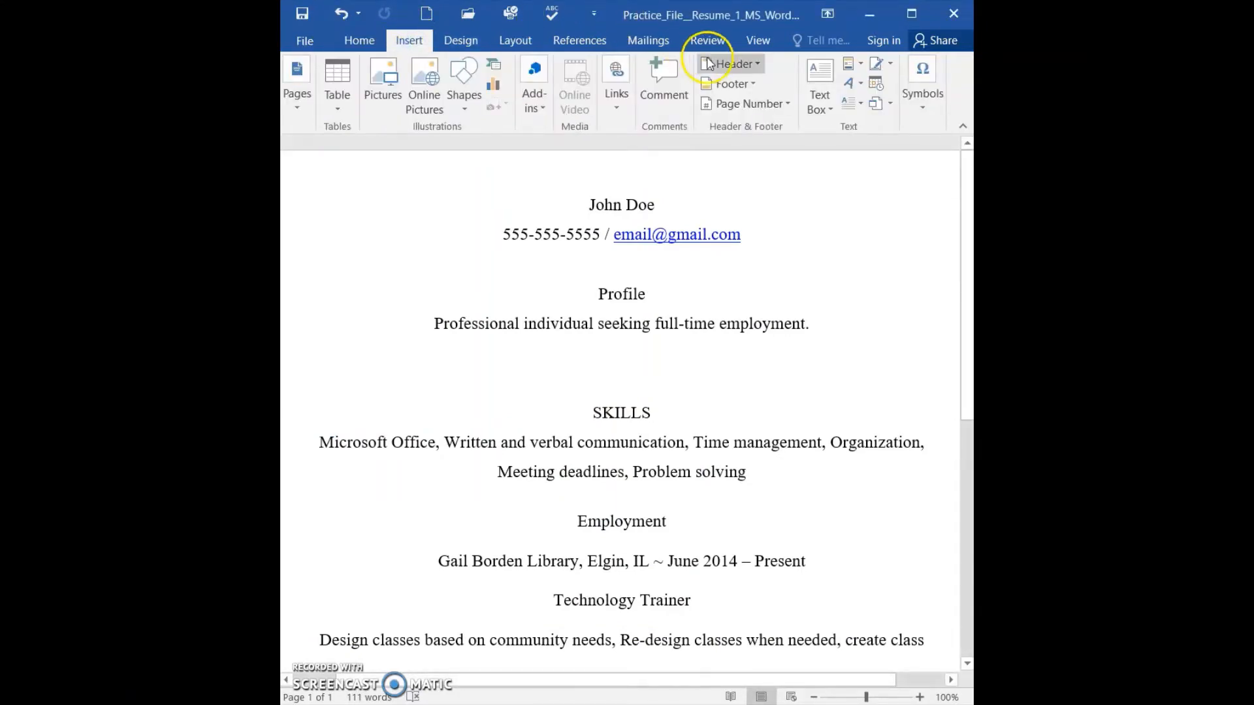
left_click(789, 104)
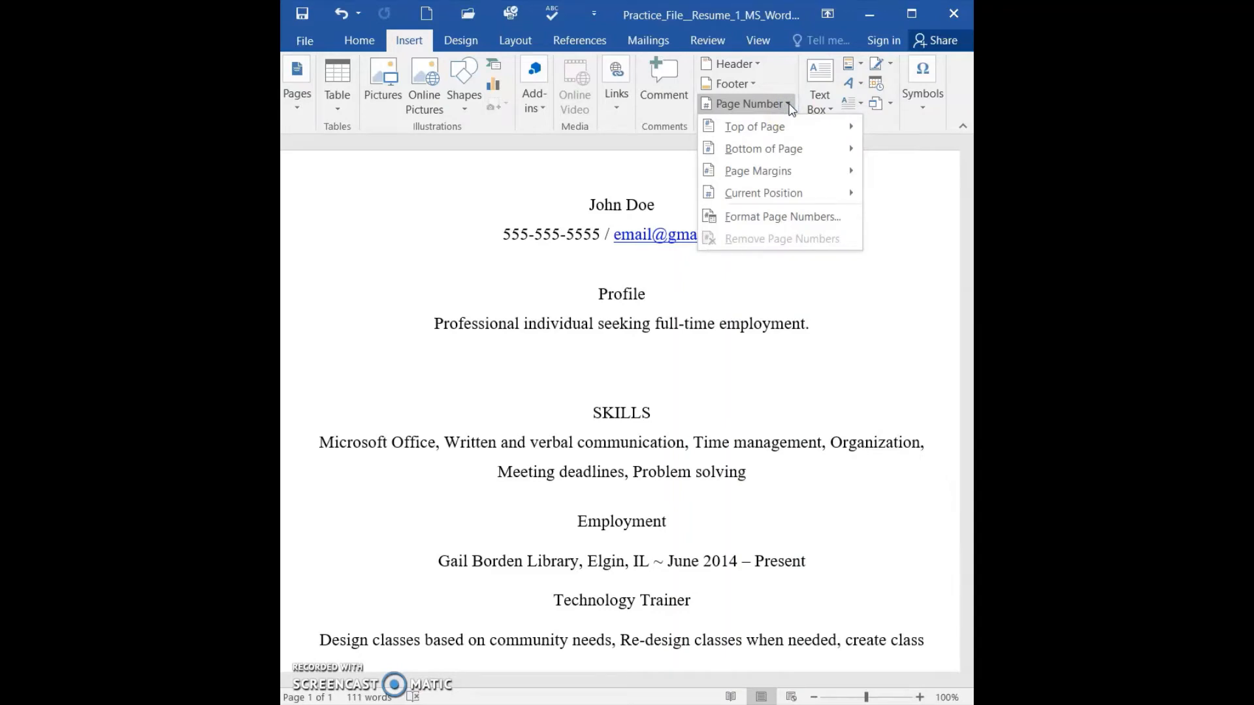
left_click(796, 128)
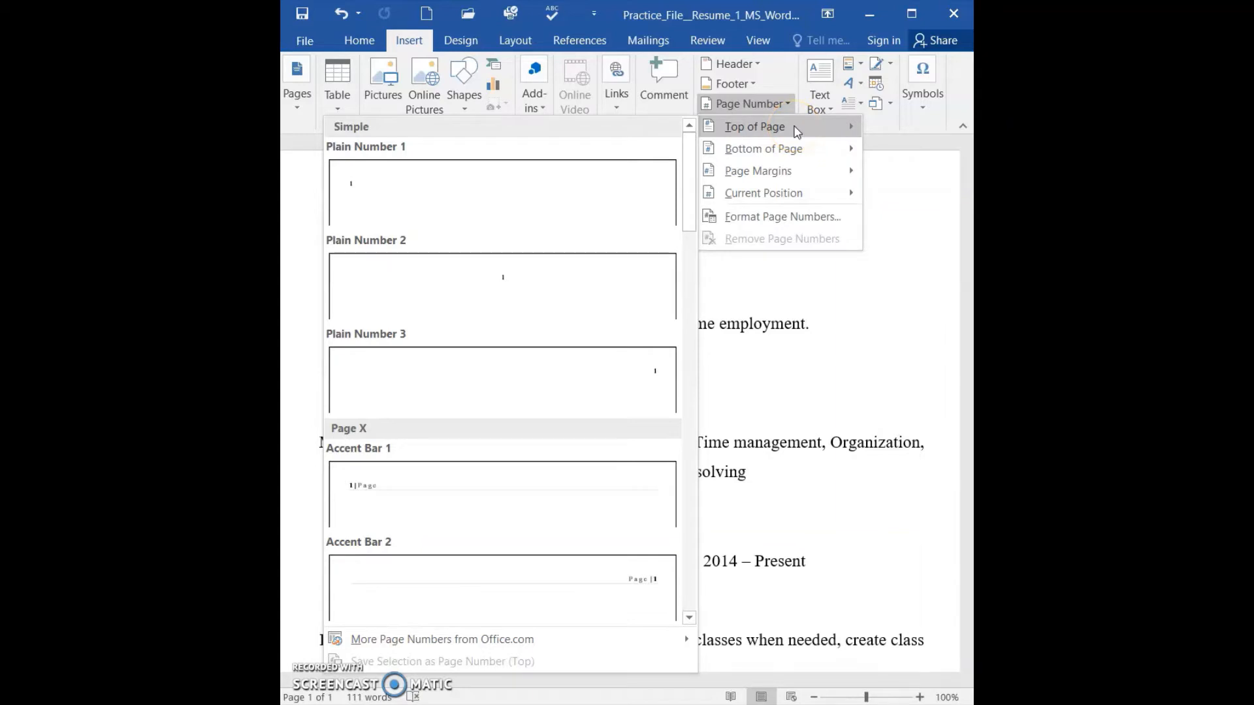
left_click(793, 149)
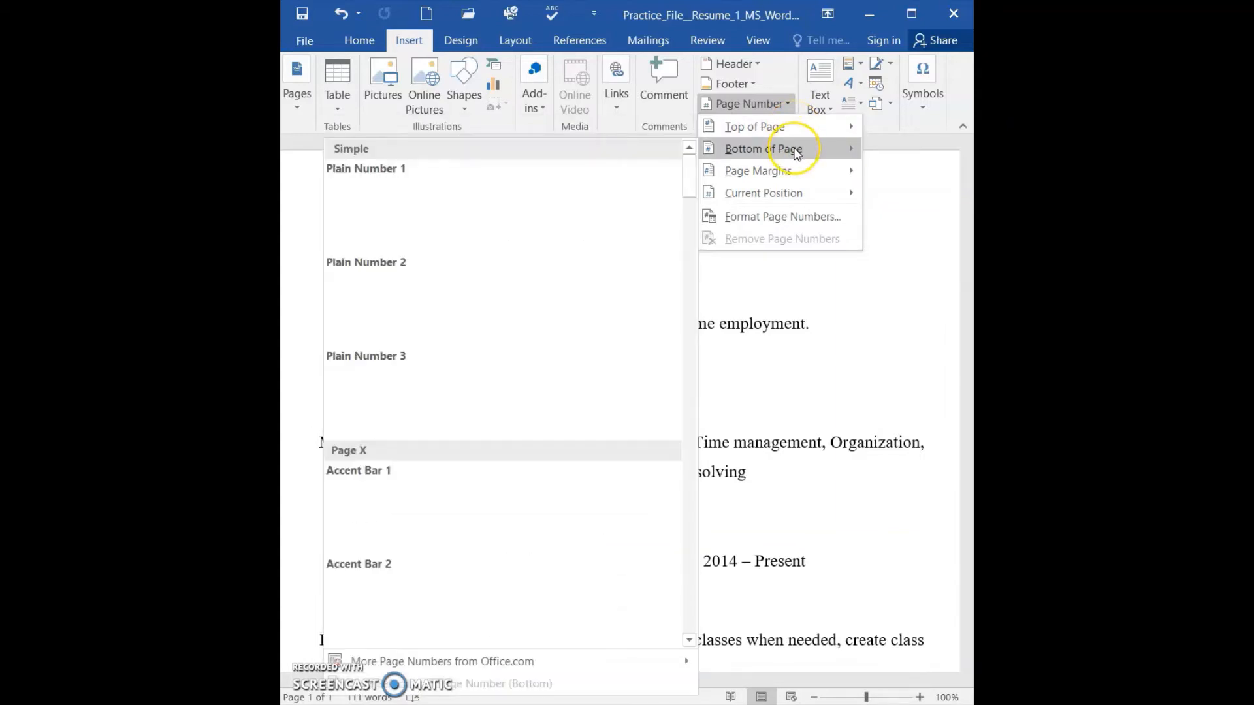
mouse_move(795, 170)
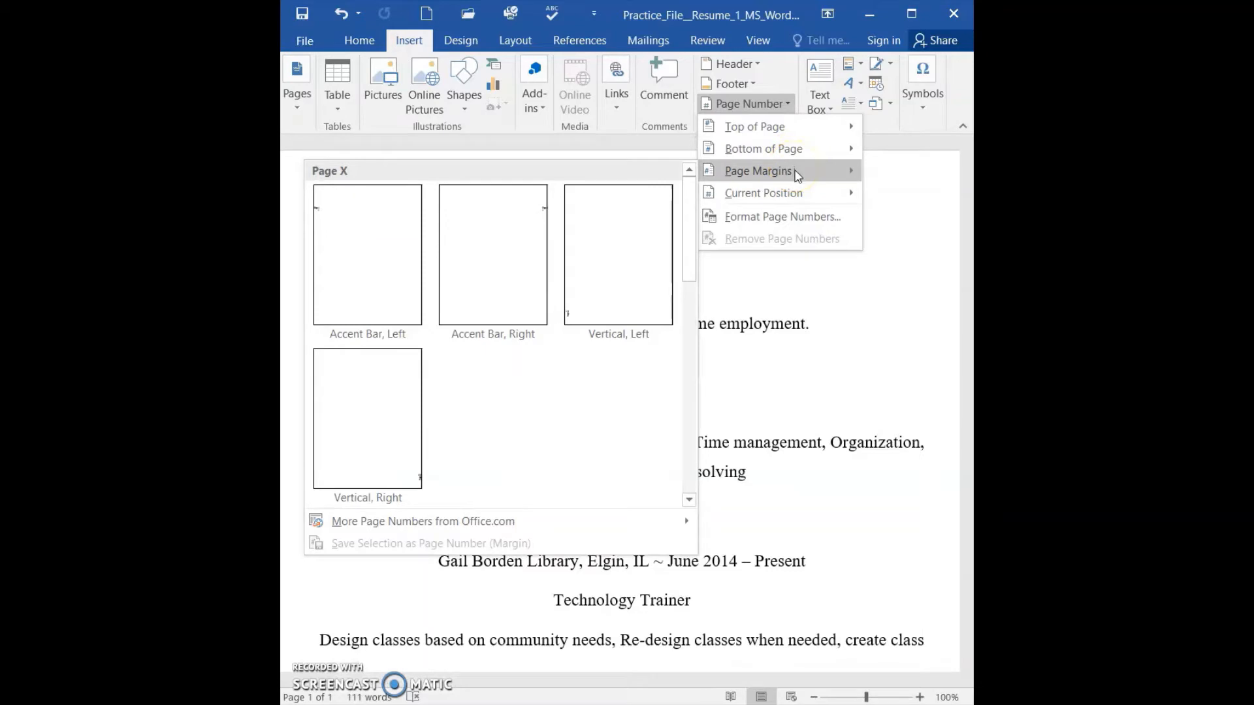
left_click(783, 128)
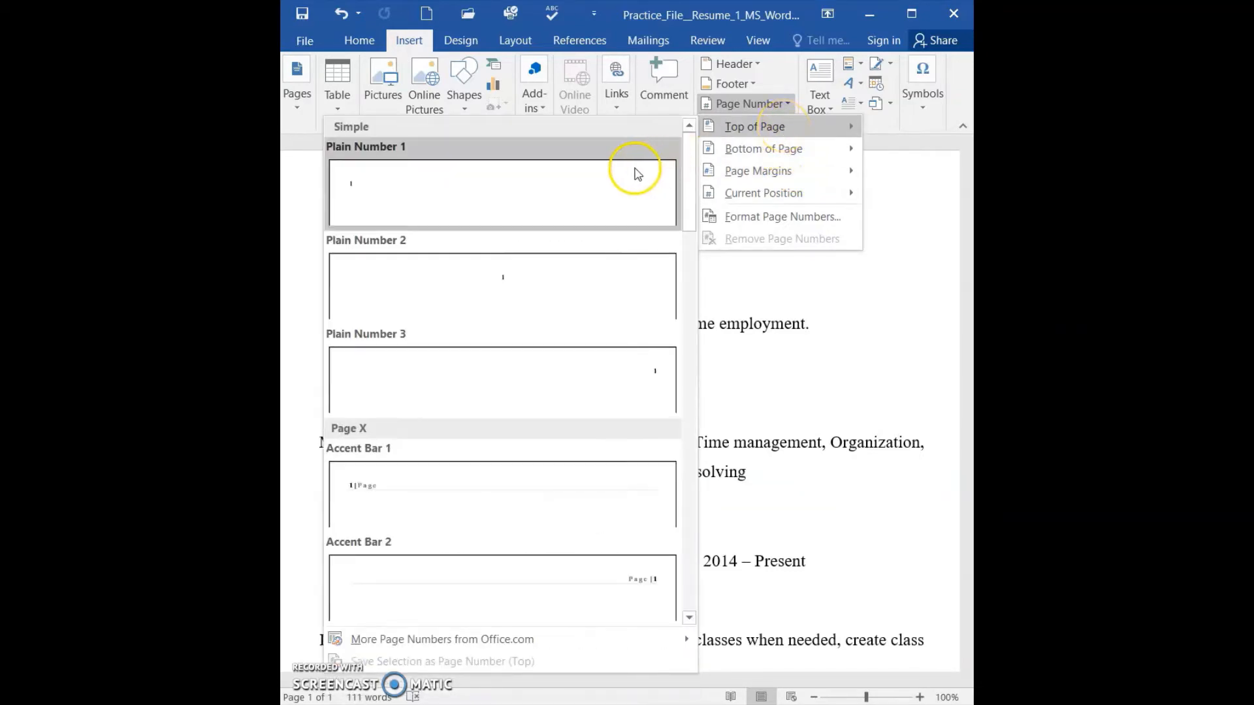
left_click(627, 362)
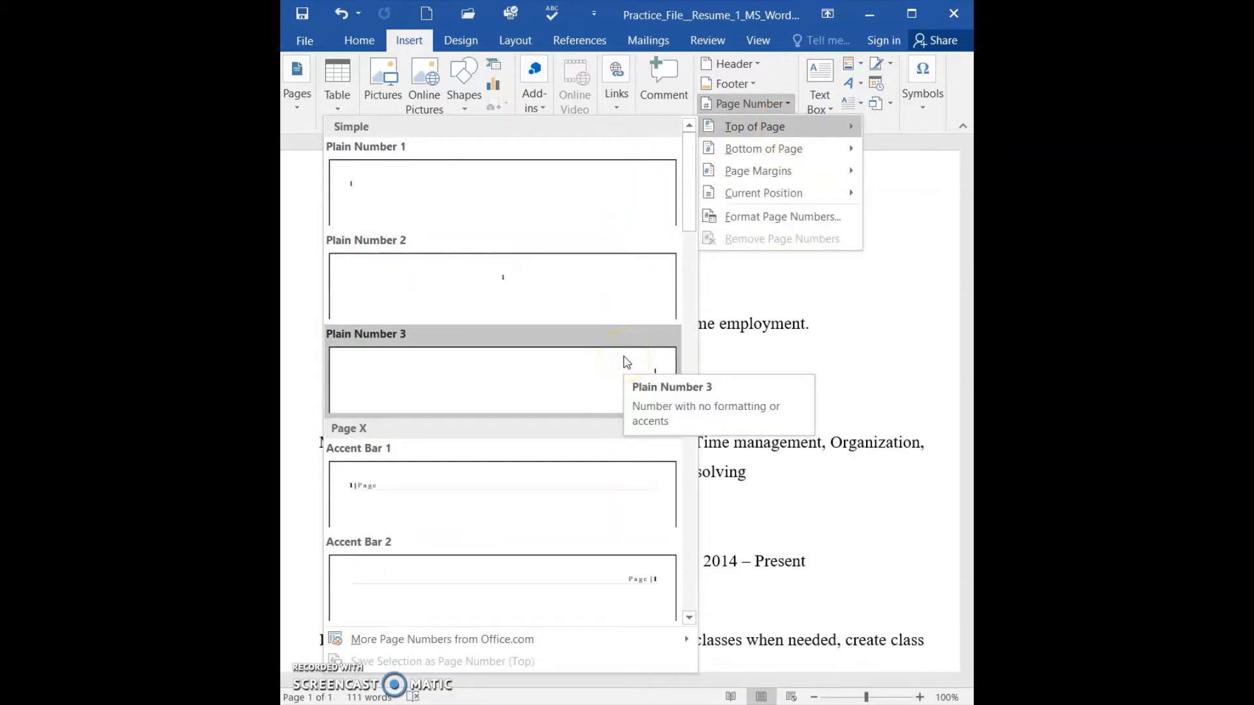
left_click(705, 358)
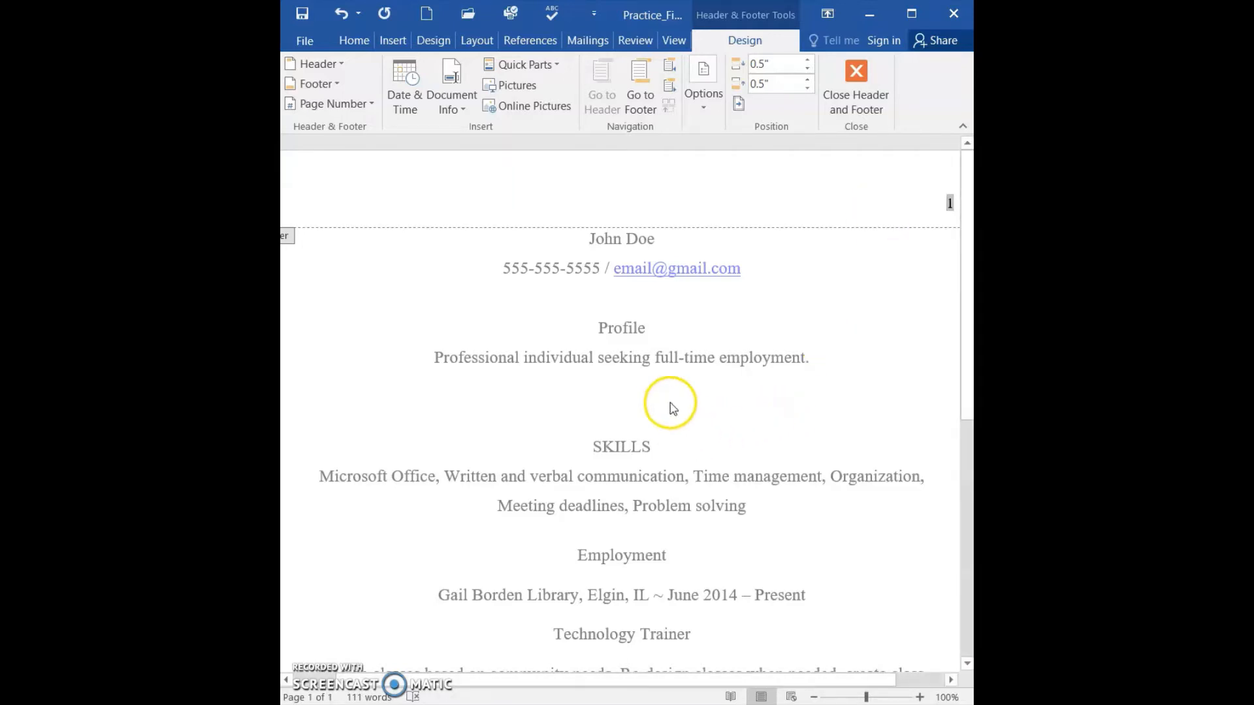
Leave header editing and return to the body text of the resume
left_click(624, 360)
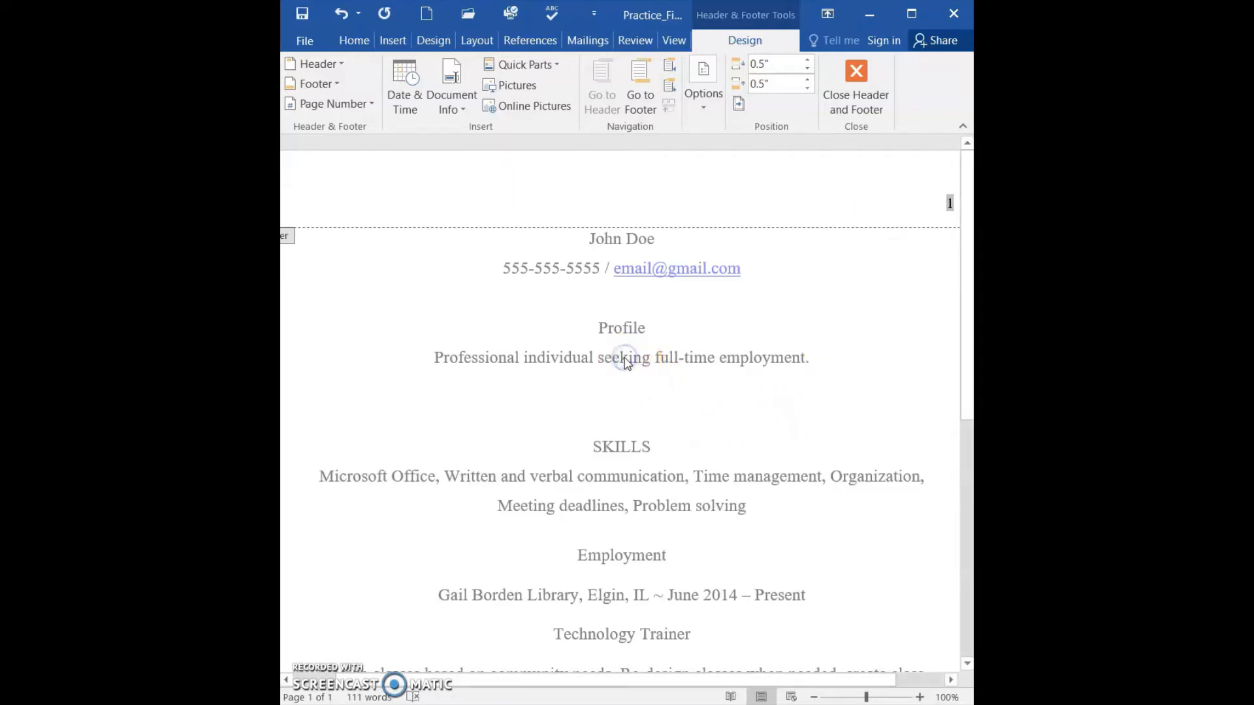
left_click(624, 358)
left_click(625, 358)
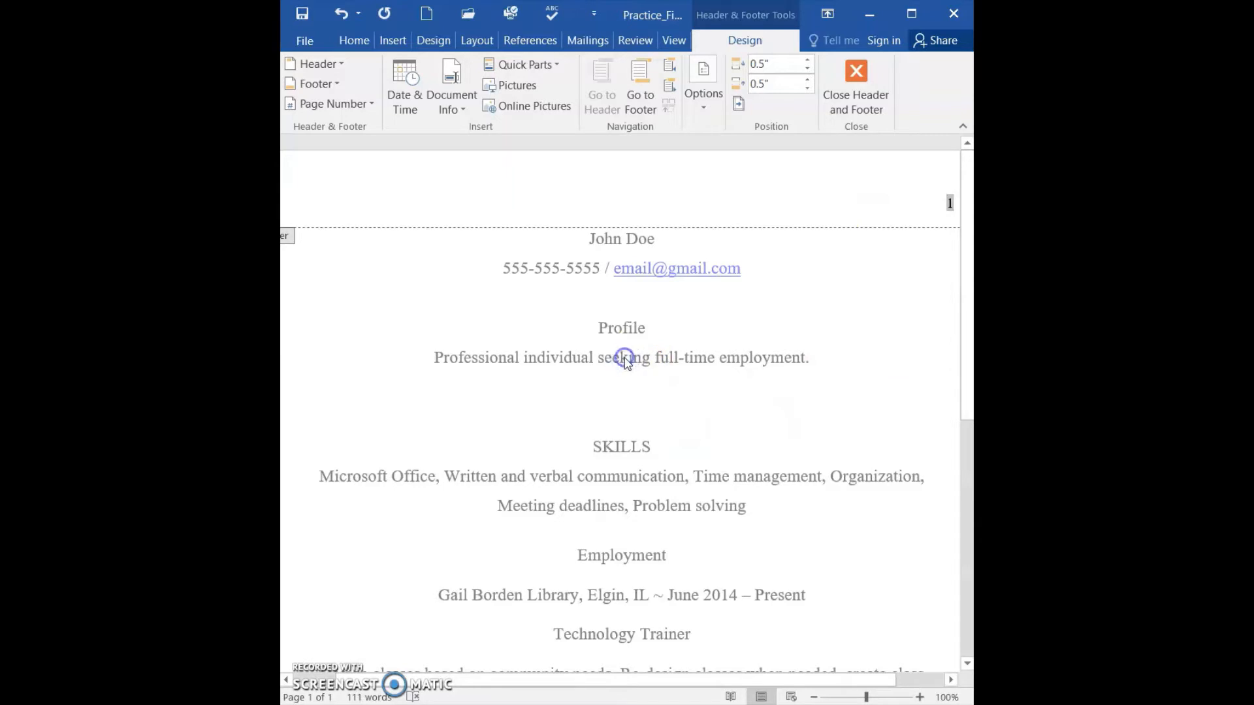
double_click(635, 523)
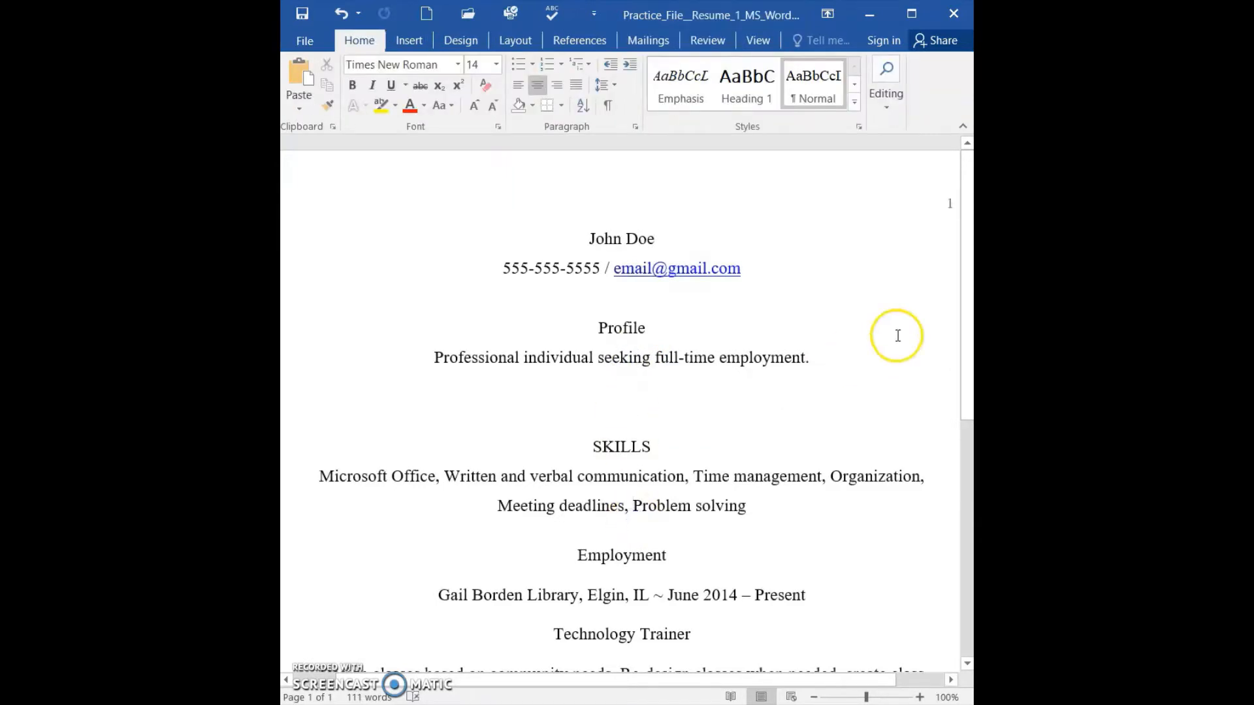
Delete the page number from the header and return to the body text of the resume
scroll(923, 313, "right", 2)
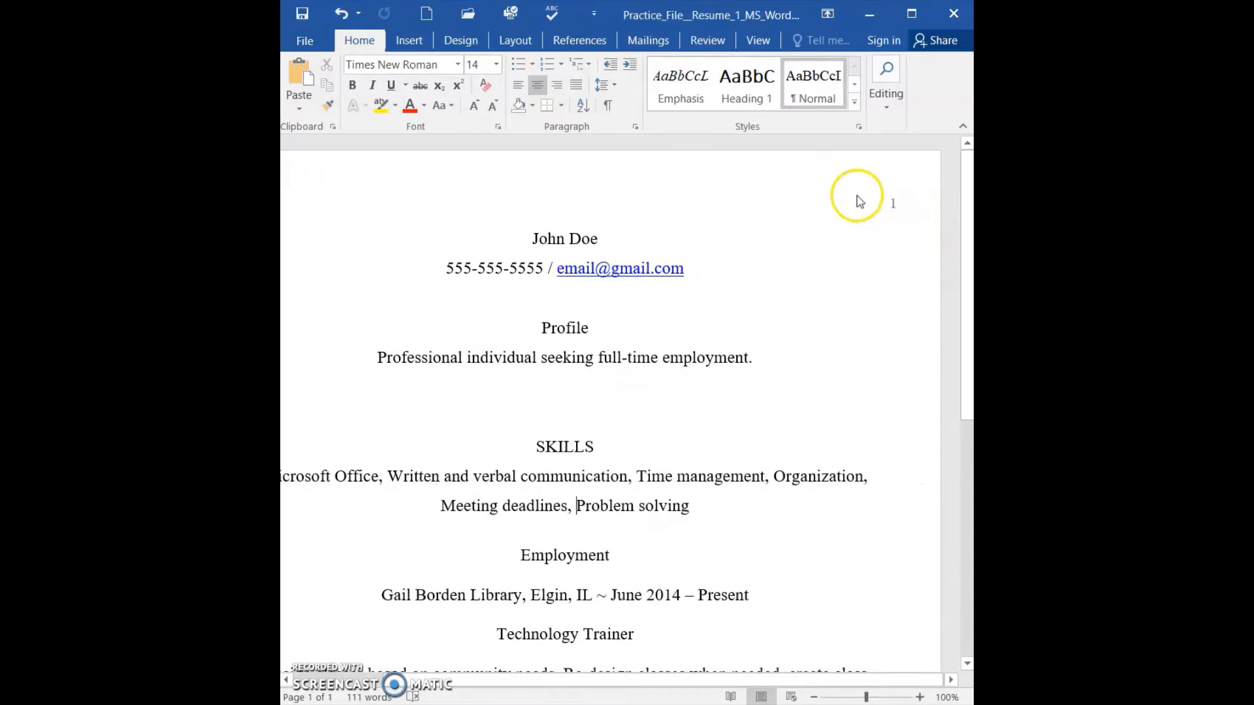
double_click(894, 204)
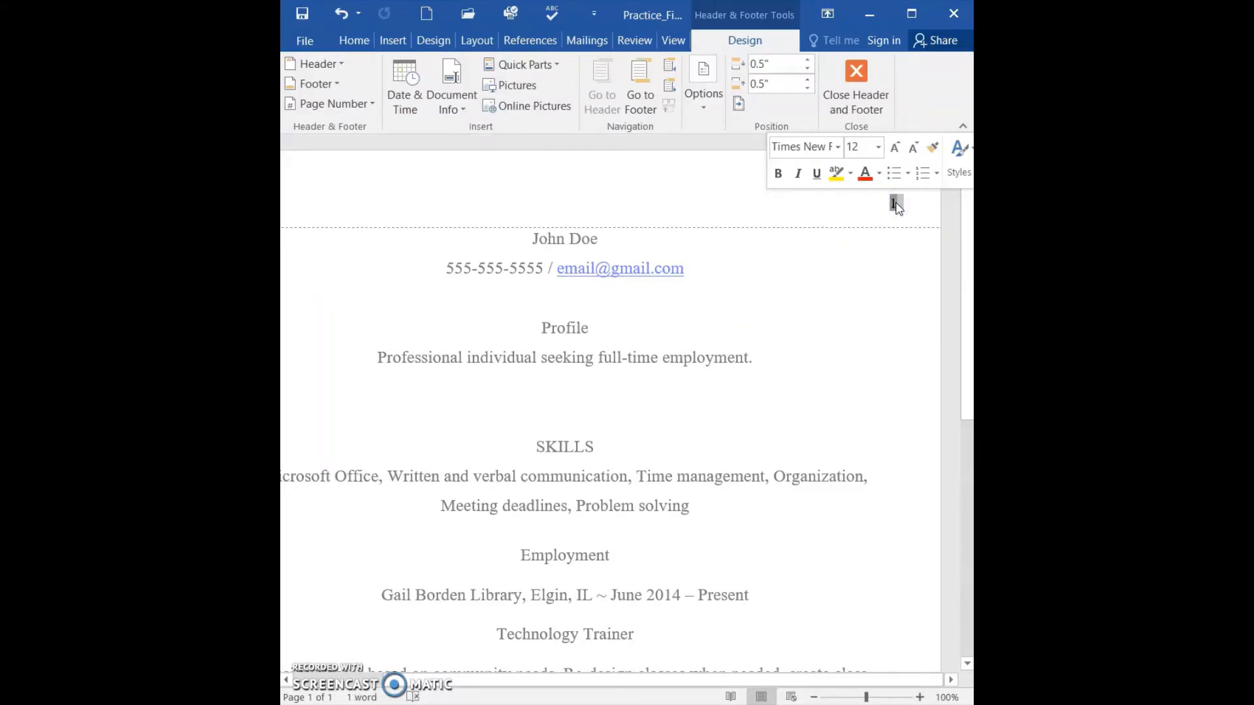
key("Delete")
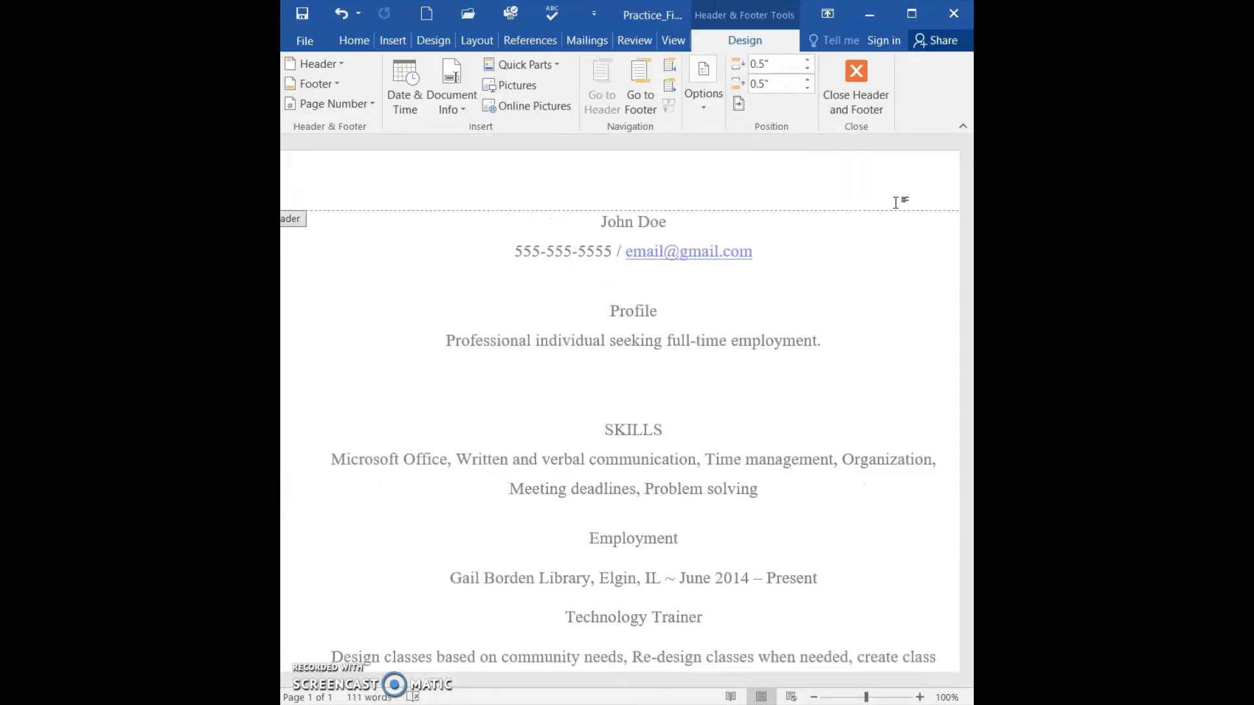
double_click(716, 396)
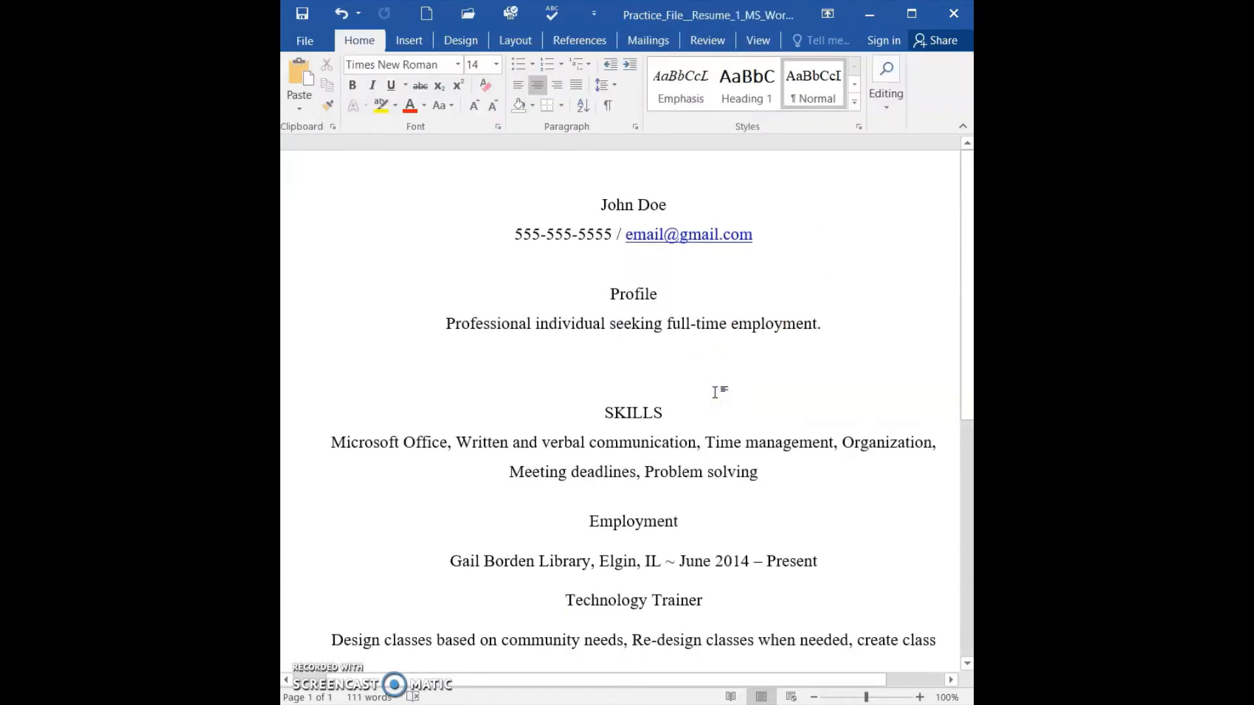
scroll(684, 396, "right", 2)
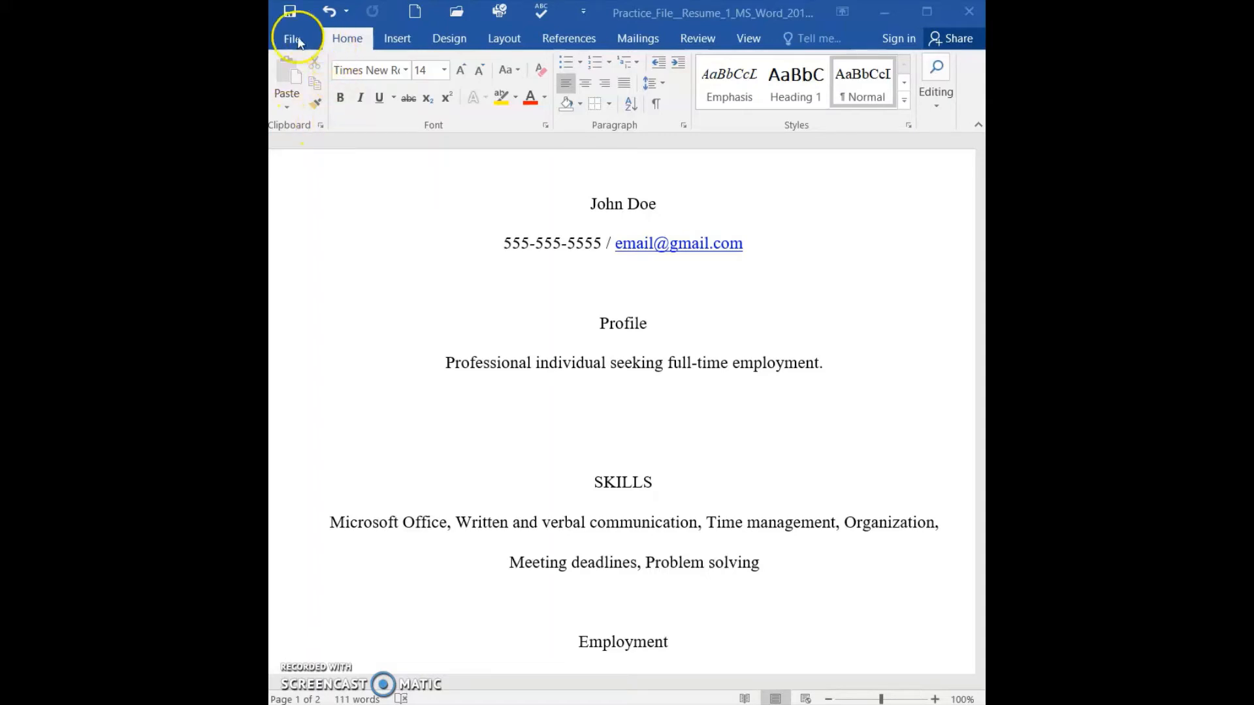
Show the Clipboard pane and cut the full name and contact details line from the start of the resume
left_click(321, 127)
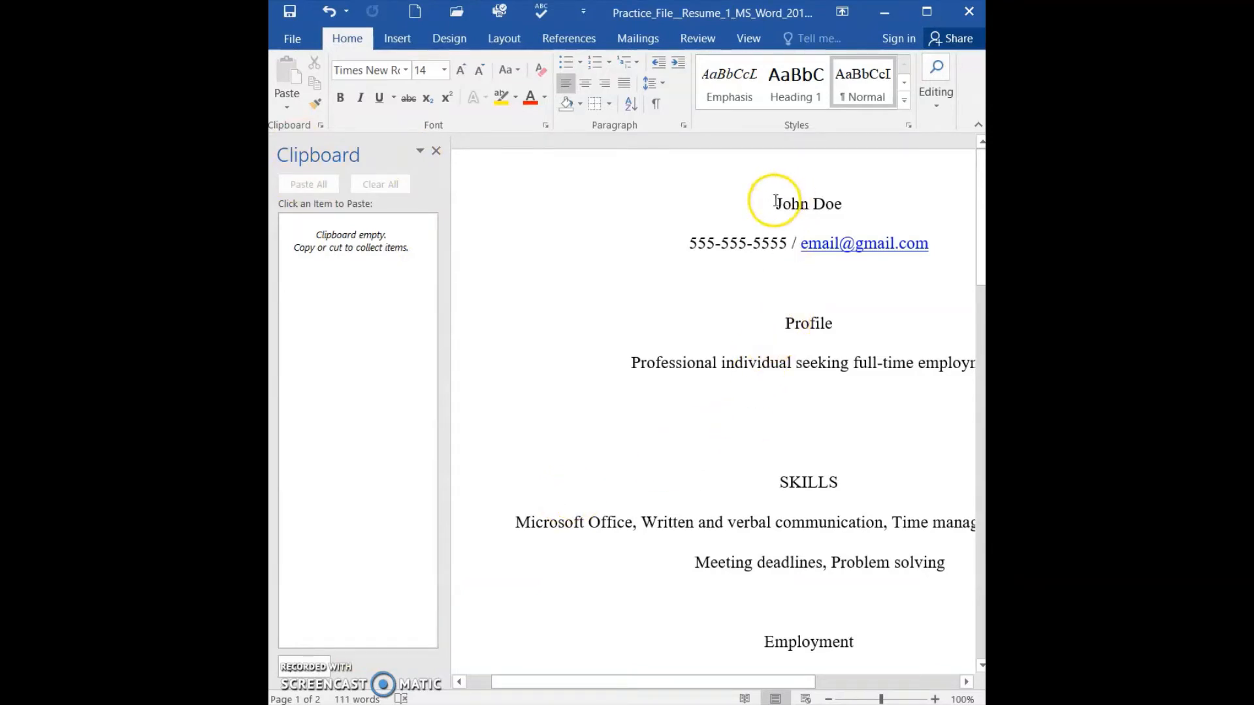
left_click_drag(777, 203, 940, 252)
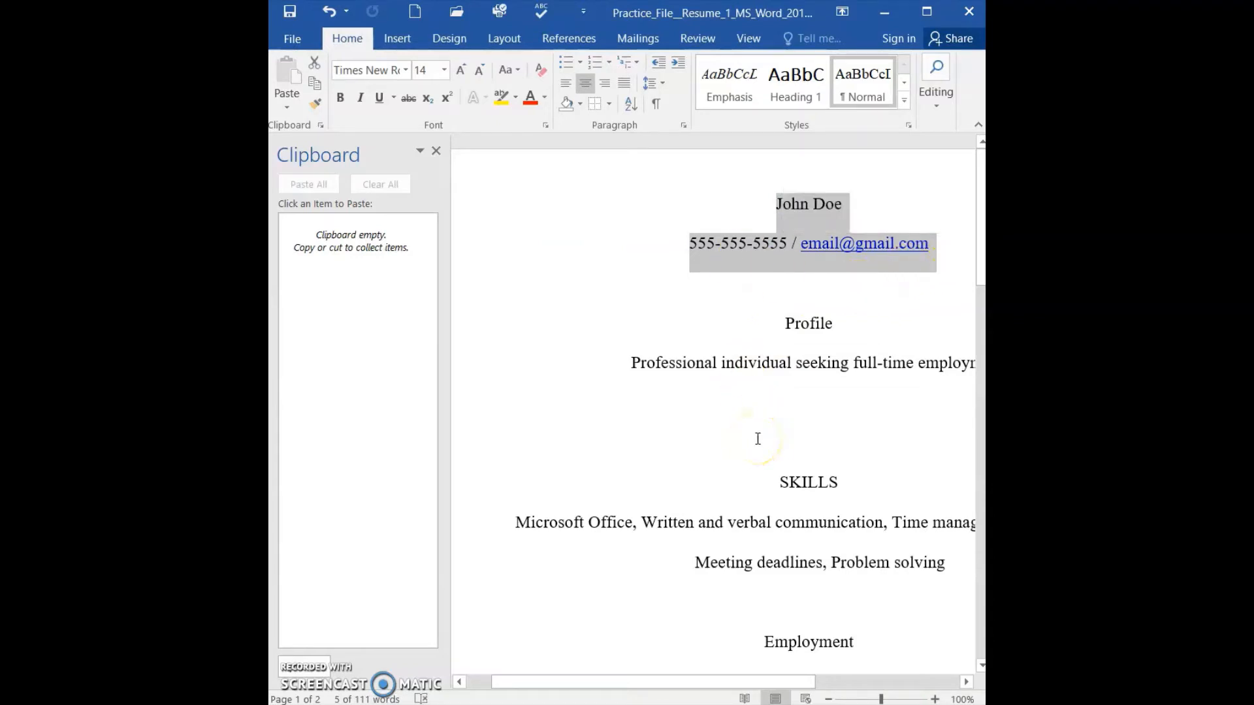
left_click(313, 62)
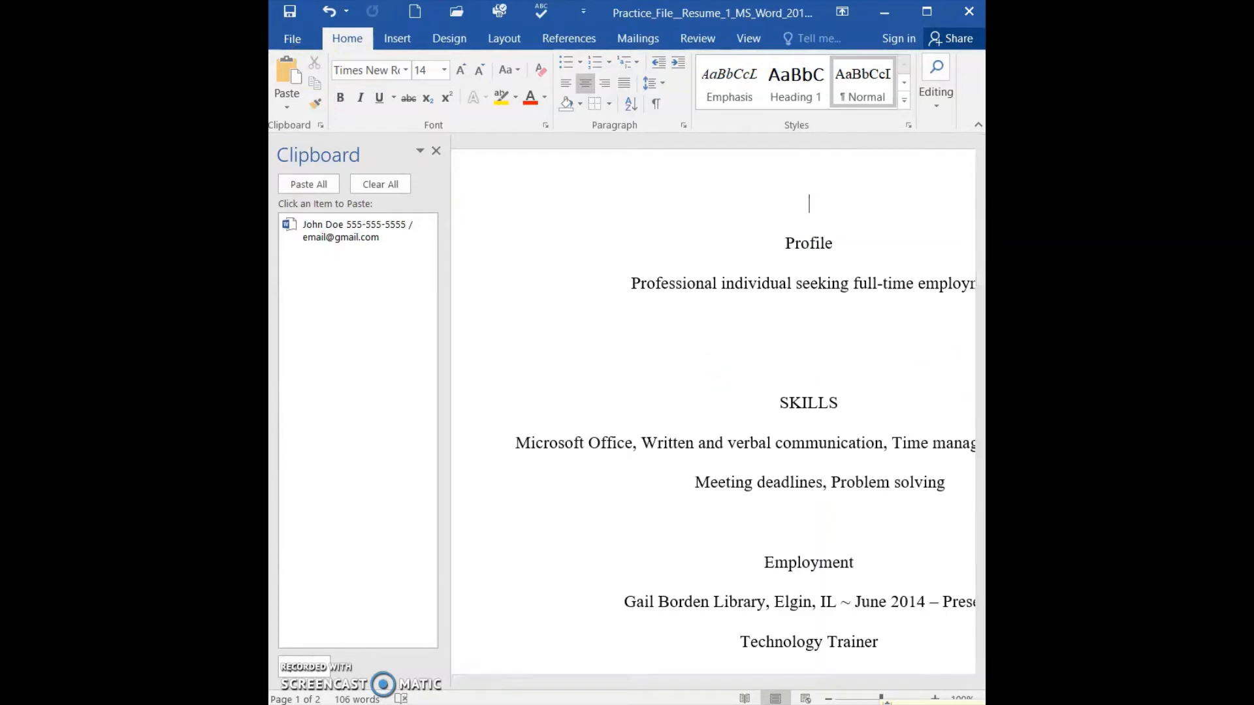
Paste the cut name and contact details on a new line below "Meeting deadlines, Problem solving"
left_click(866, 431)
scroll(866, 431, "right", 3)
scroll(867, 431, "left", 3)
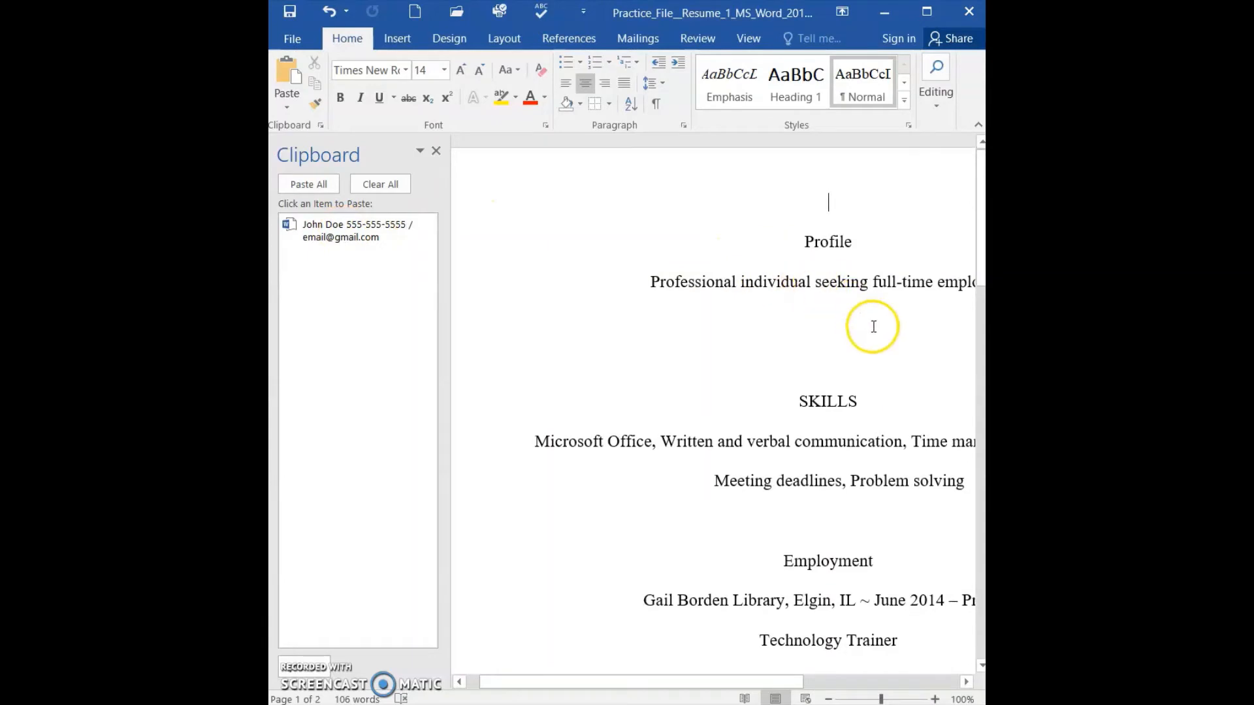
scroll(874, 326, "right", 3)
scroll(776, 464, "down", 1)
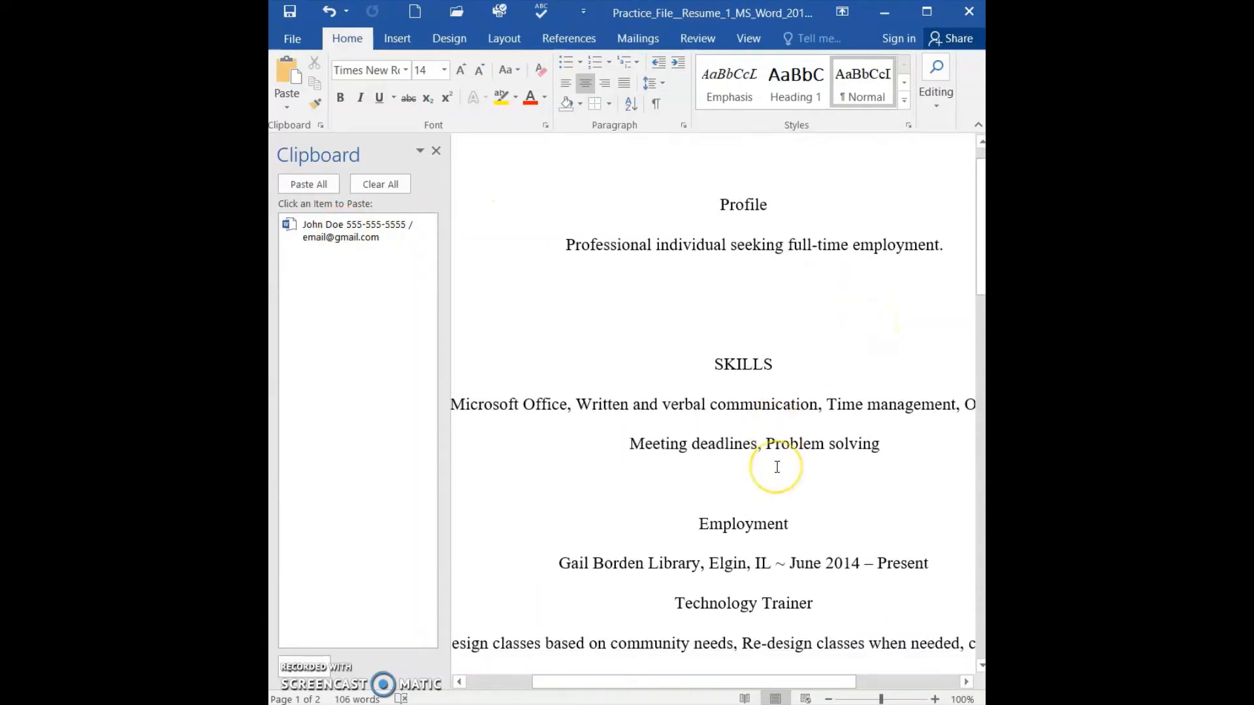
left_click(898, 435)
key("Return")
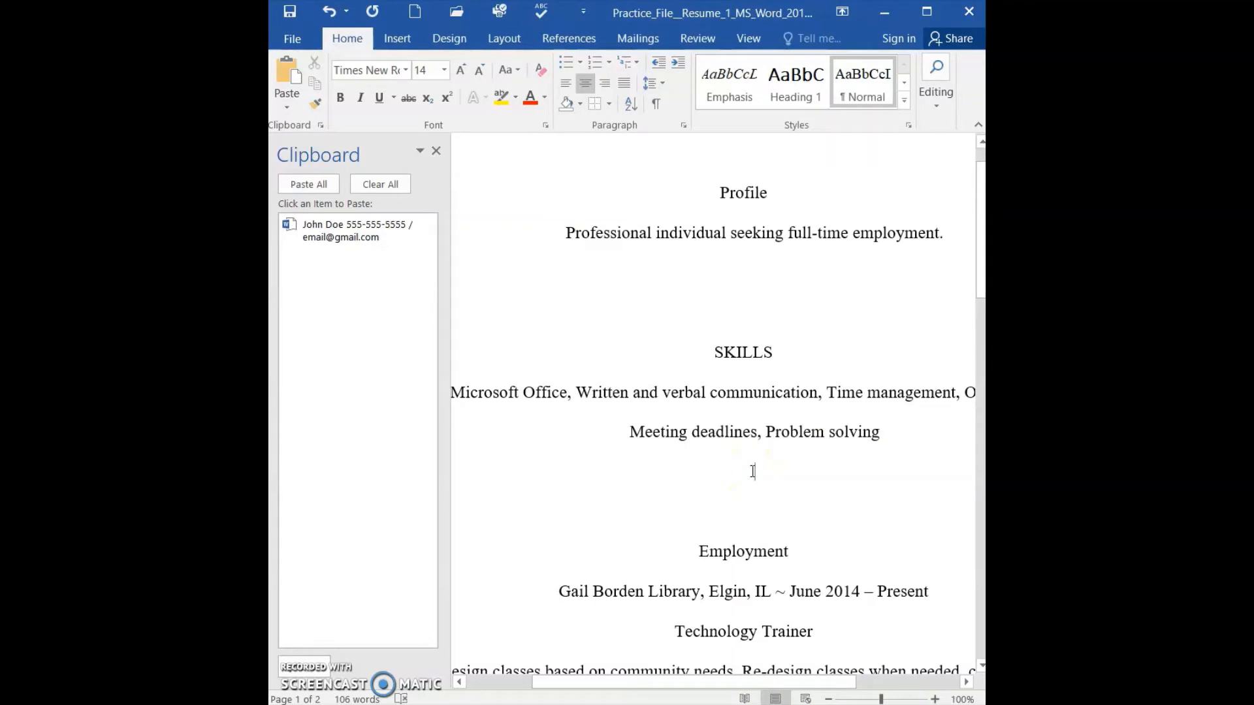
left_click(321, 193)
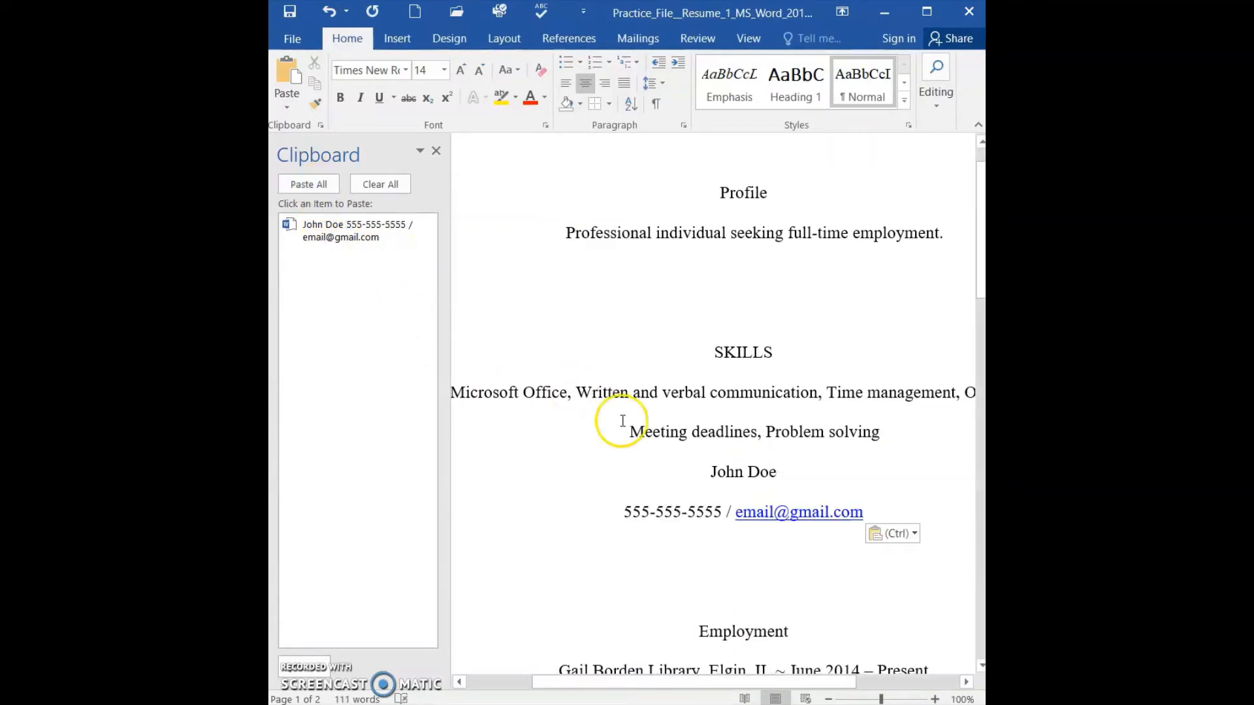
Copy the sentence "Professional individual seeking full-time employment." and paste it on a new line directly below the original
scroll(755, 544, "up", 1)
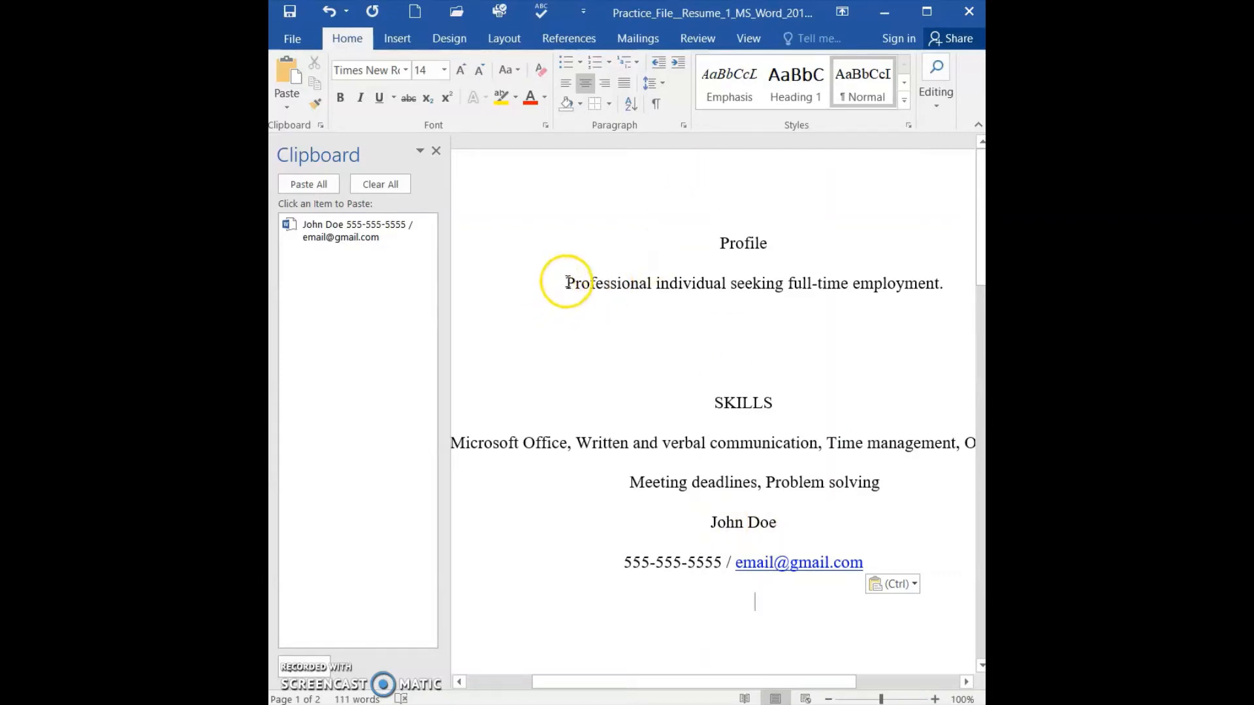
left_click_drag(566, 286, 946, 285)
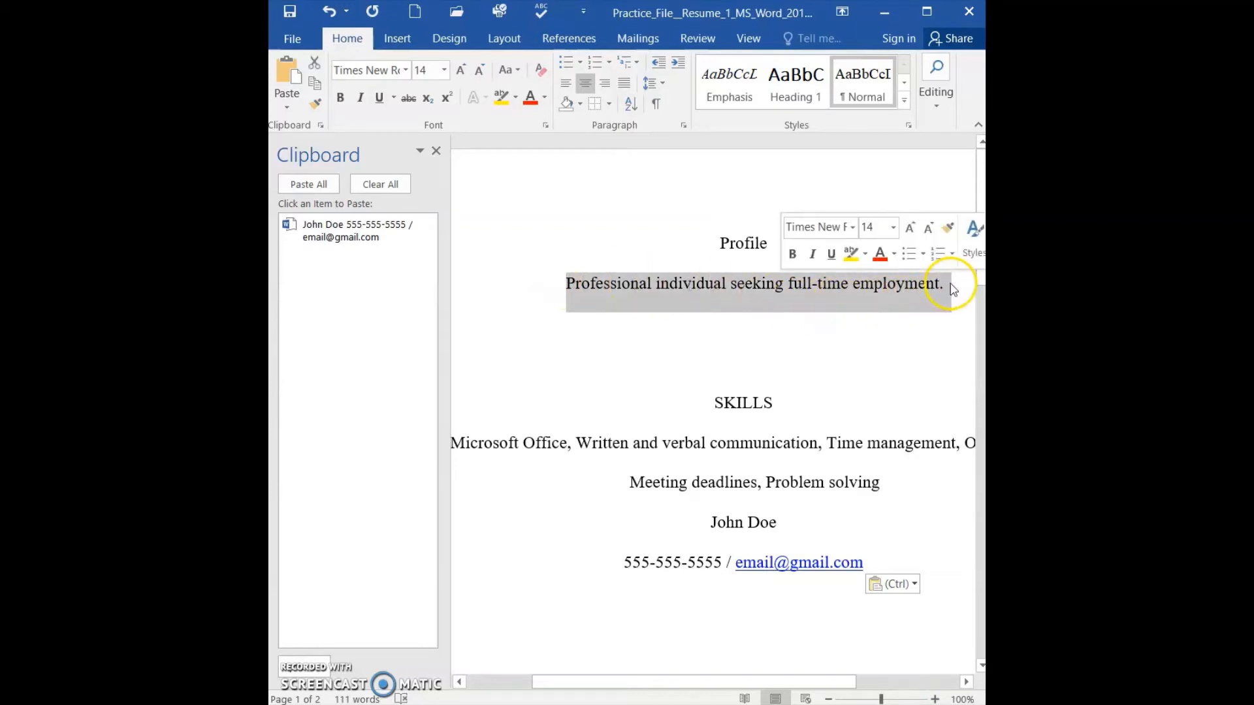
left_click(315, 83)
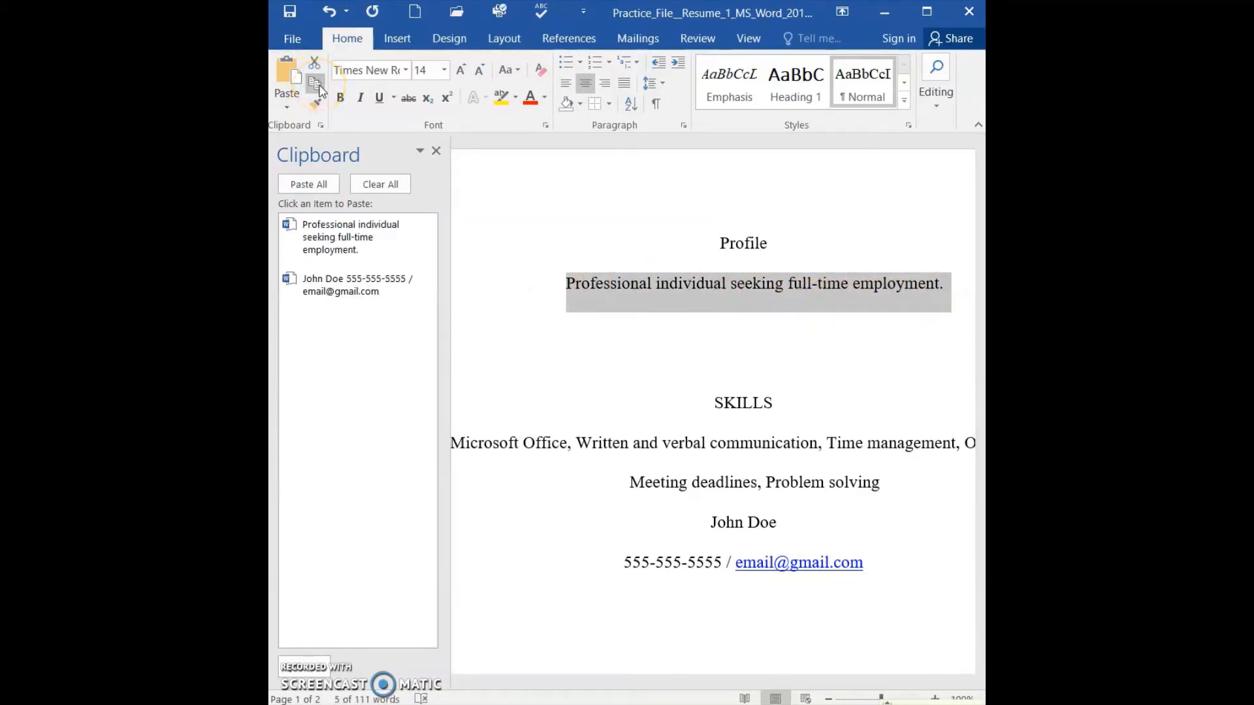
left_click(862, 280)
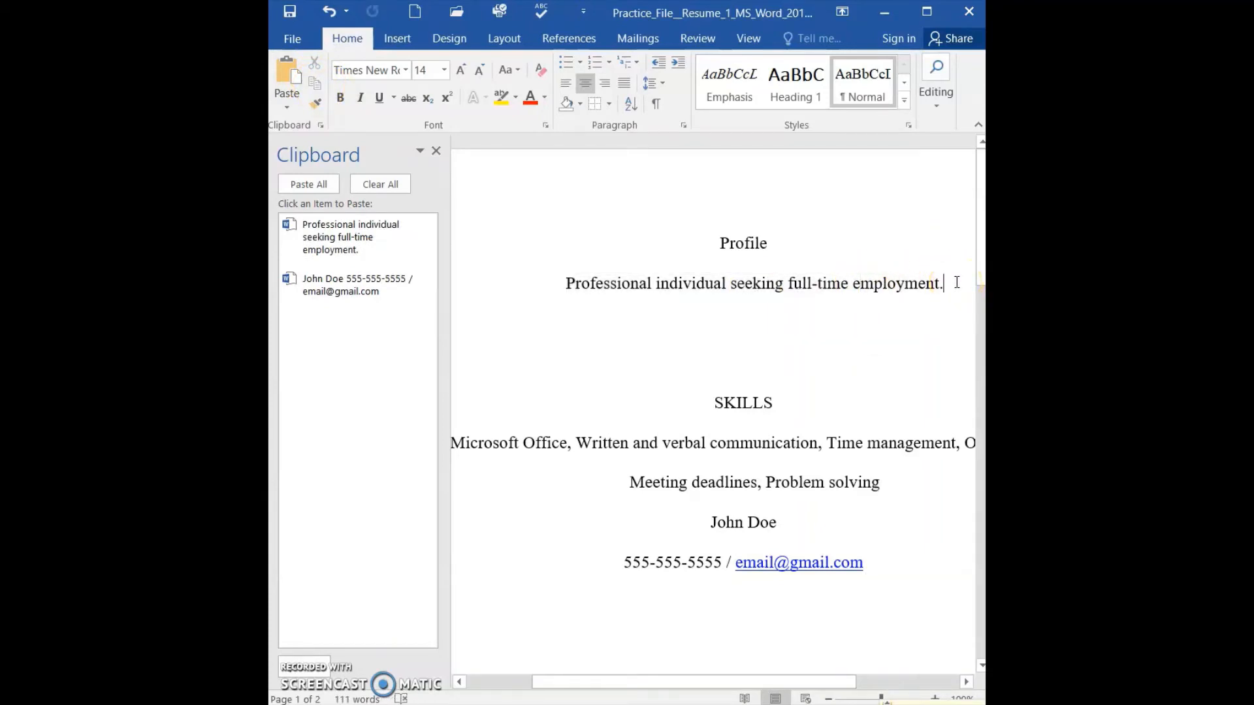
key("Return")
left_click(349, 238)
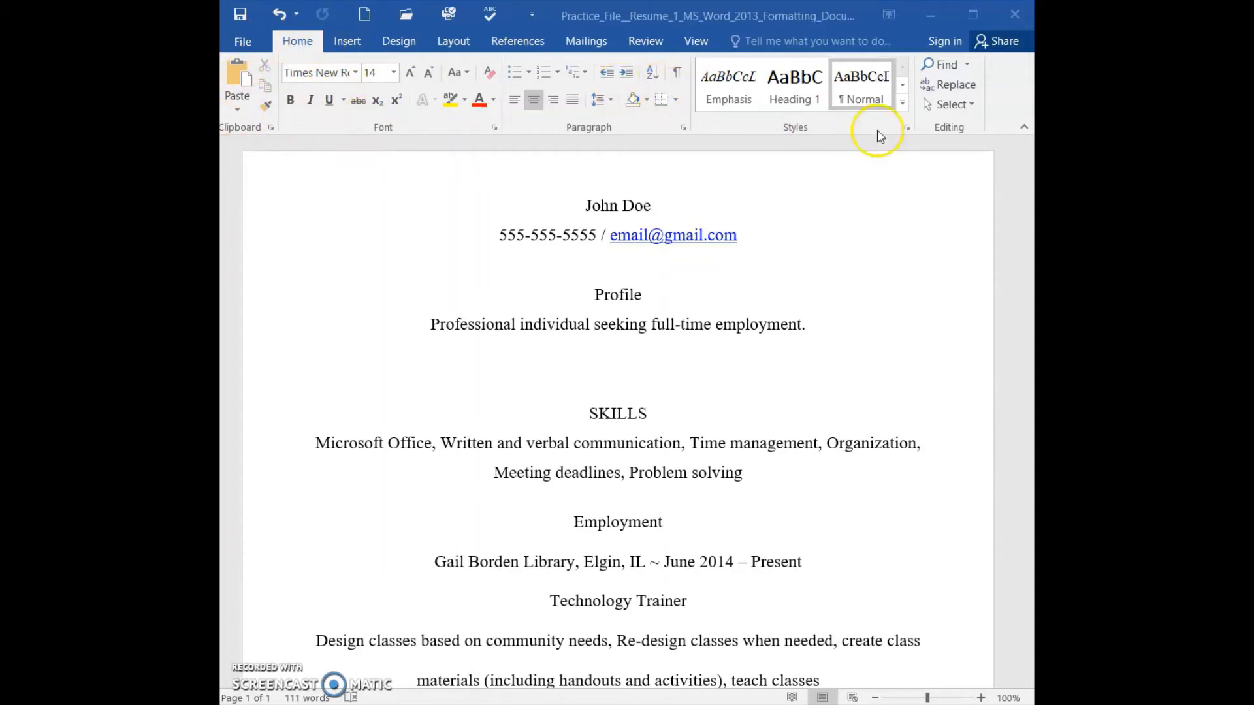
Search the resume for the word "skills", go to the matching heading, and close the search
left_click(968, 68)
left_click(966, 67)
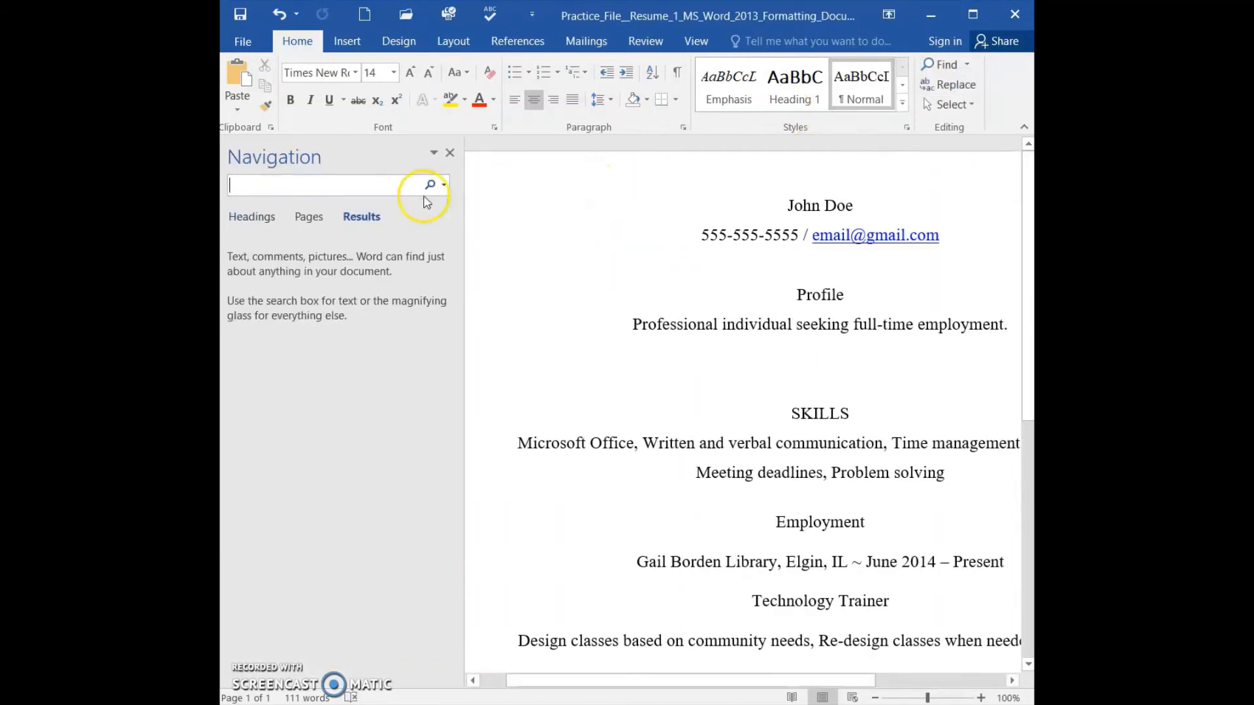
left_click(359, 183)
type("skills")
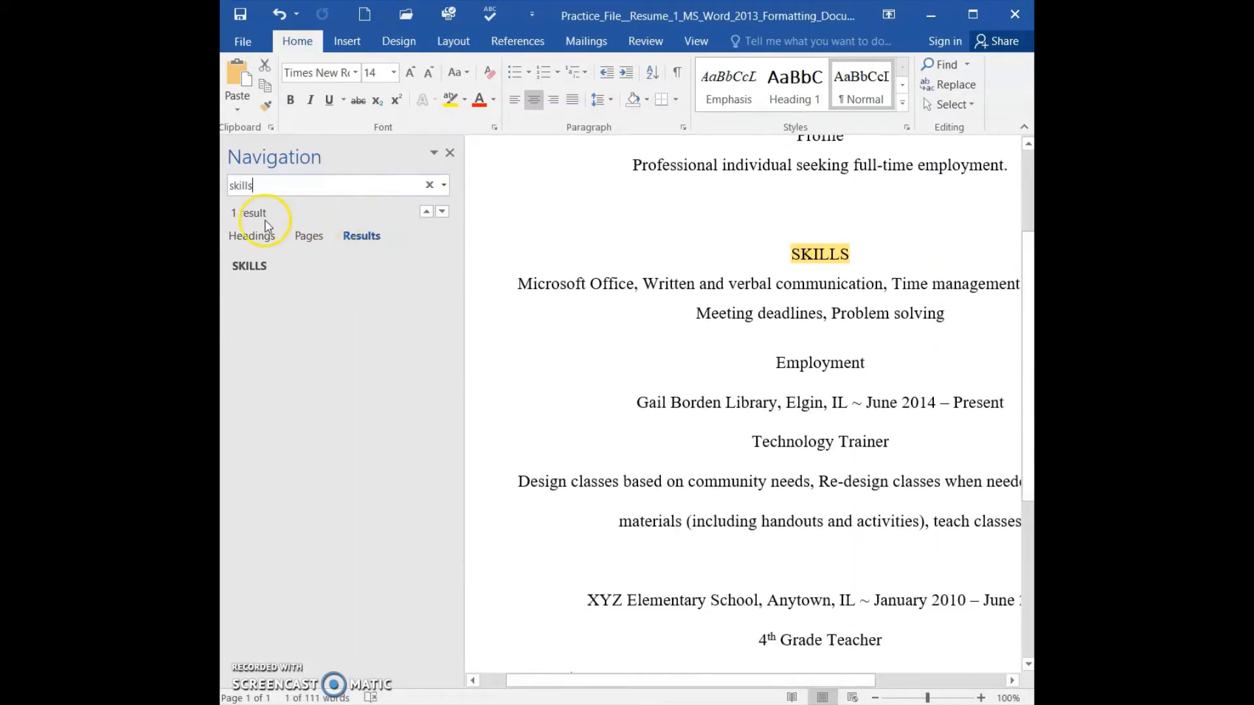
left_click(254, 278)
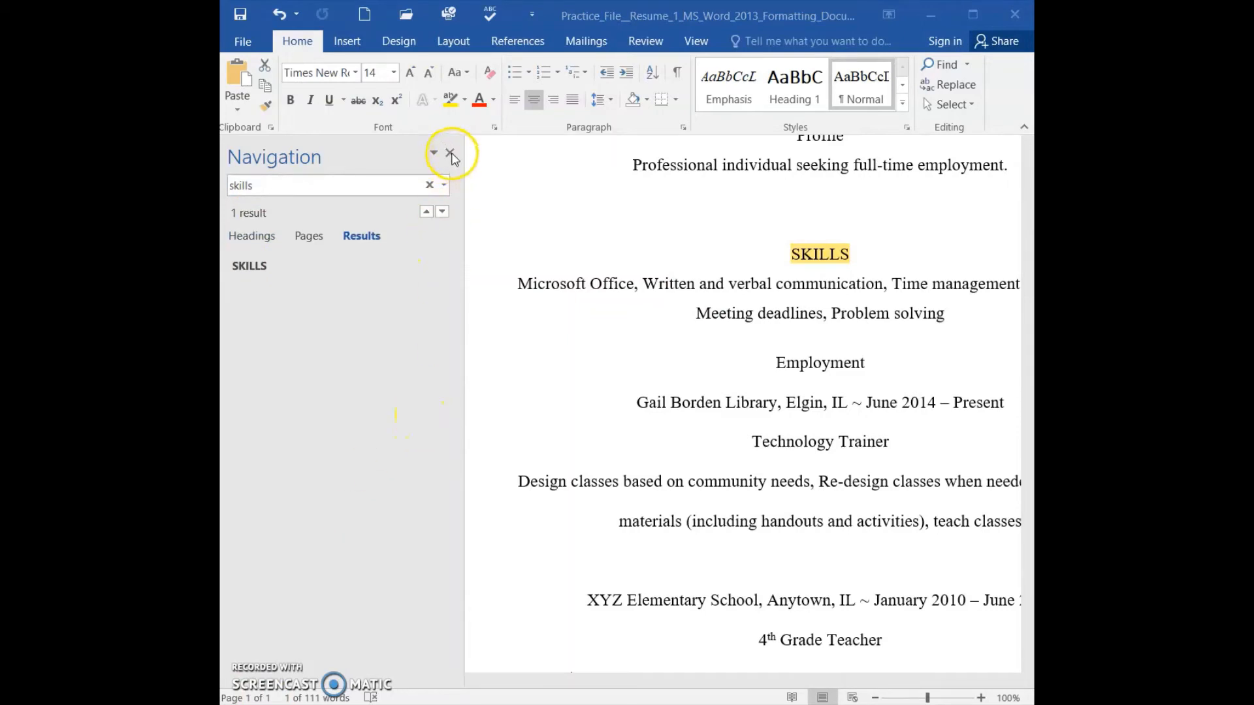
left_click(450, 154)
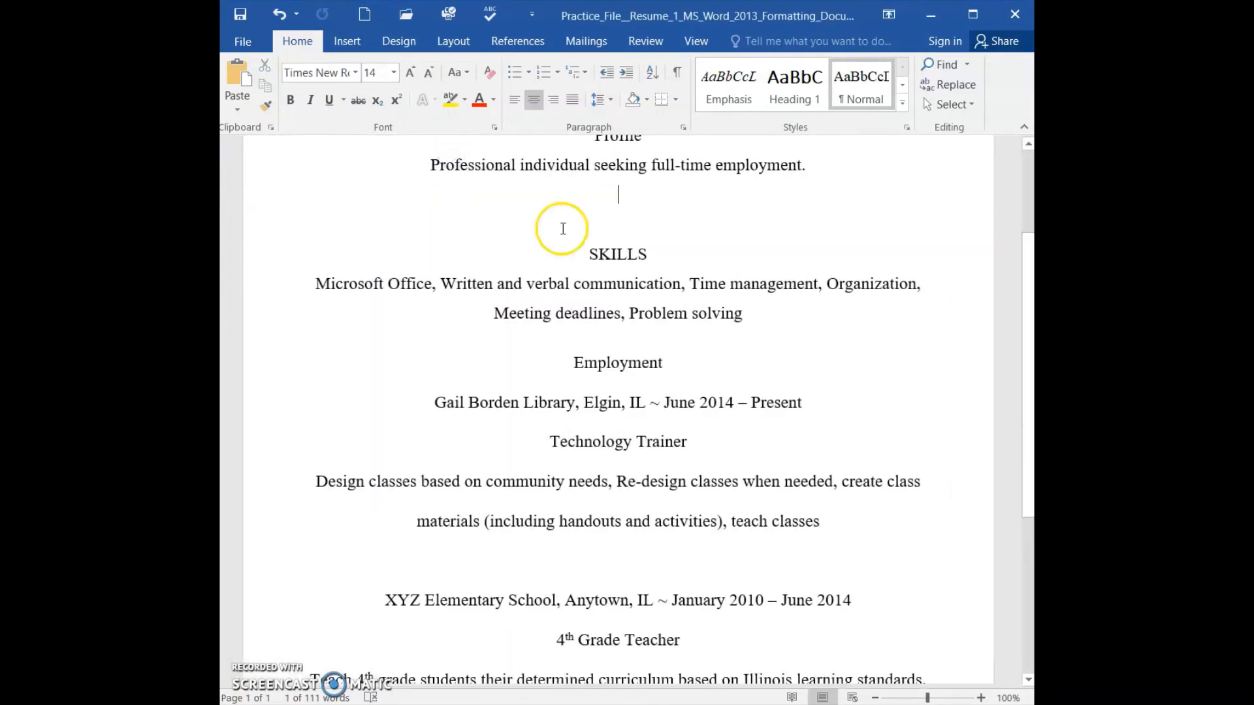
scroll(877, 530, "up", 3)
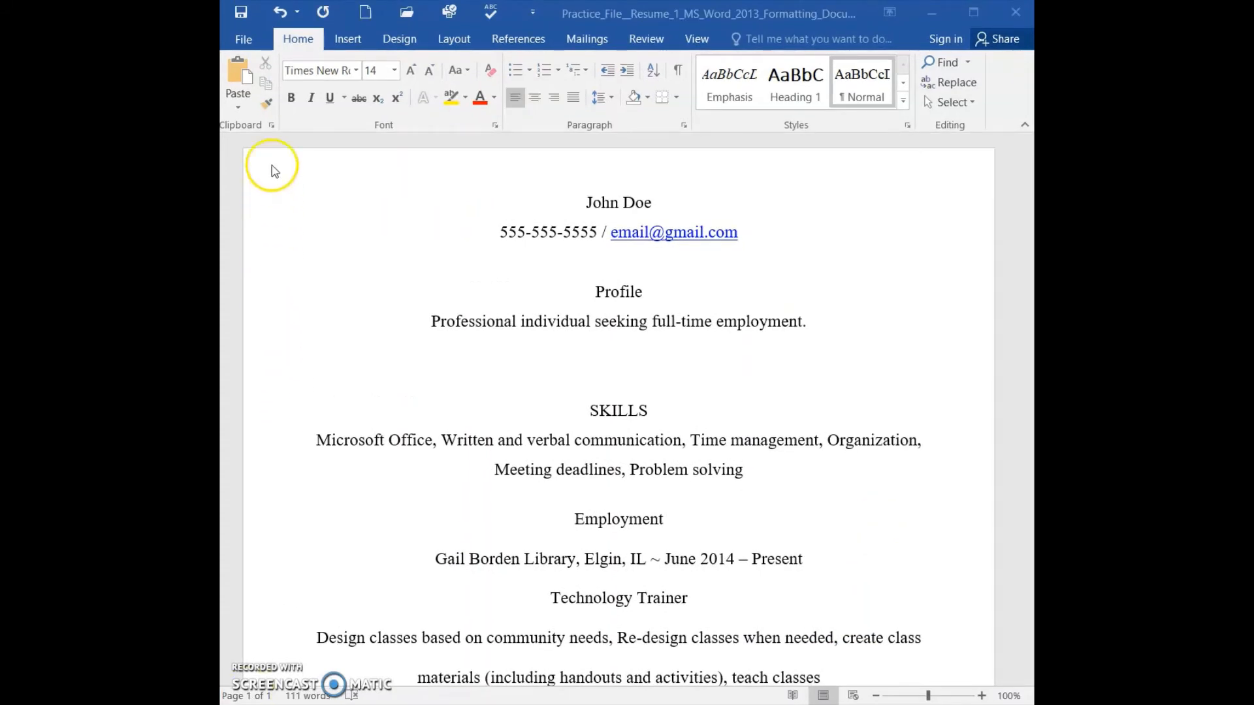
Replace the word "skills" with "expertise" using Find and Replace, and close the dialog when the search is finished
left_click(298, 37)
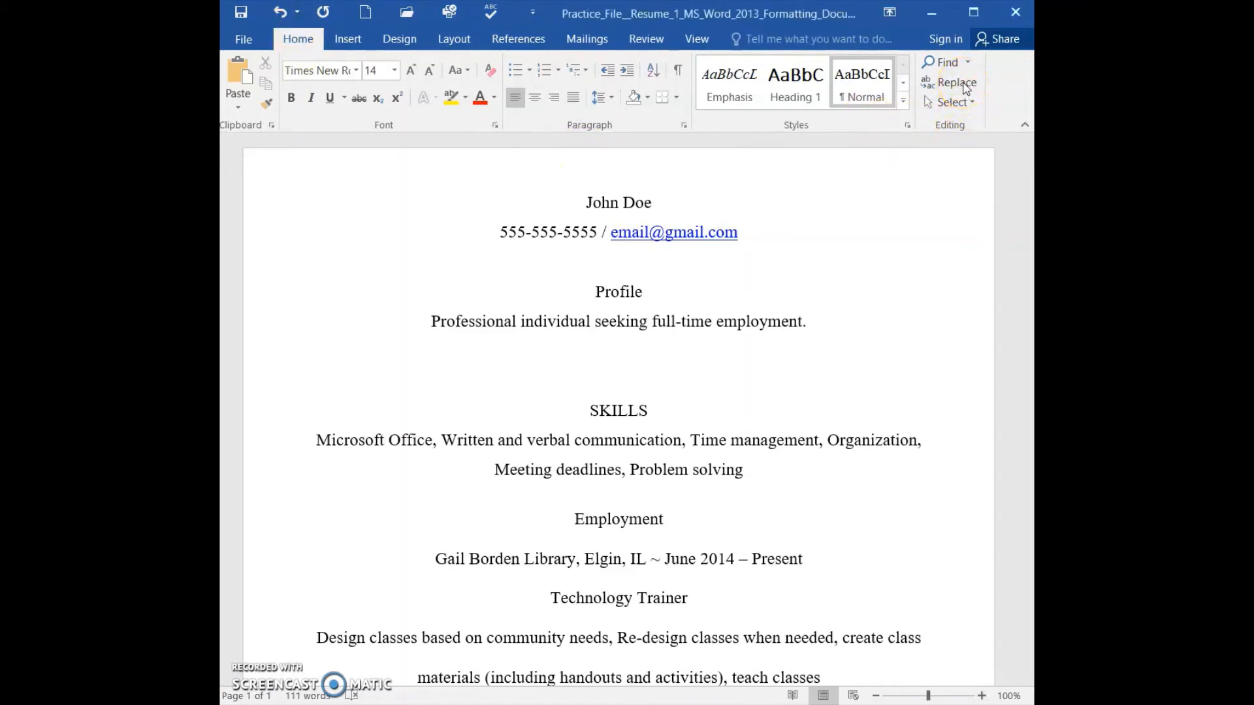
left_click(958, 83)
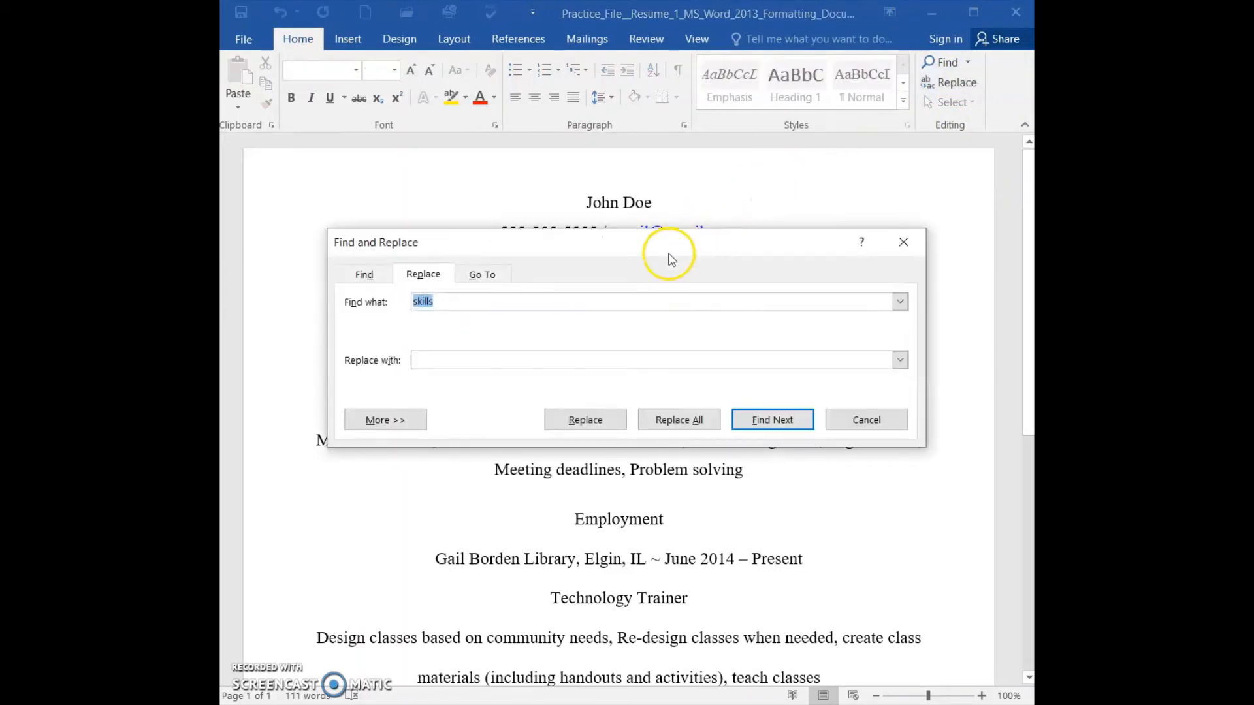
left_click(643, 303)
left_click(506, 365)
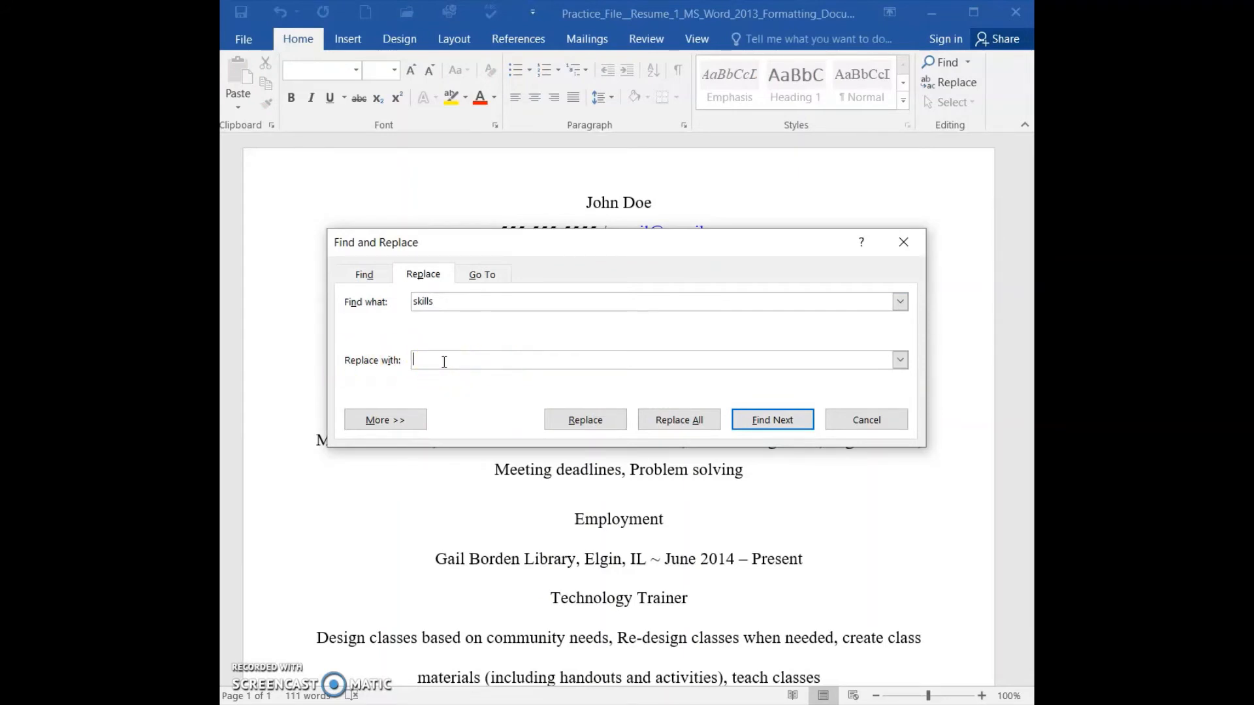
type("expertise")
left_click(581, 421)
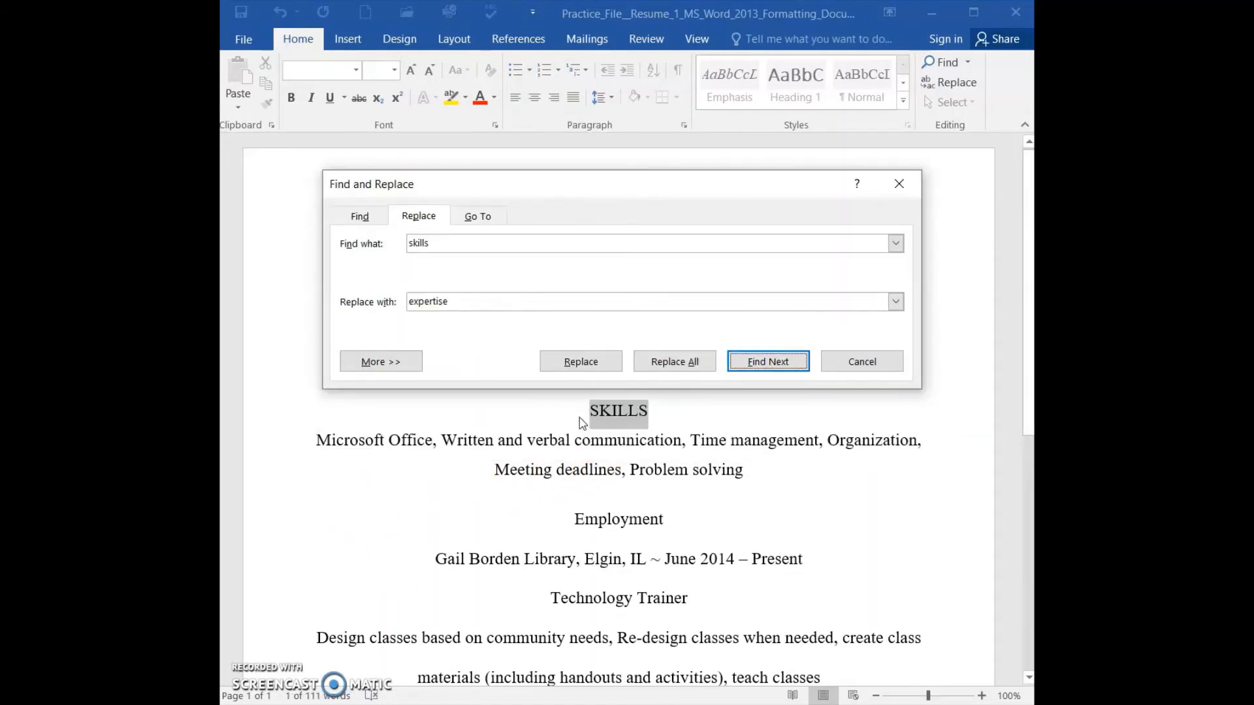
left_click(594, 367)
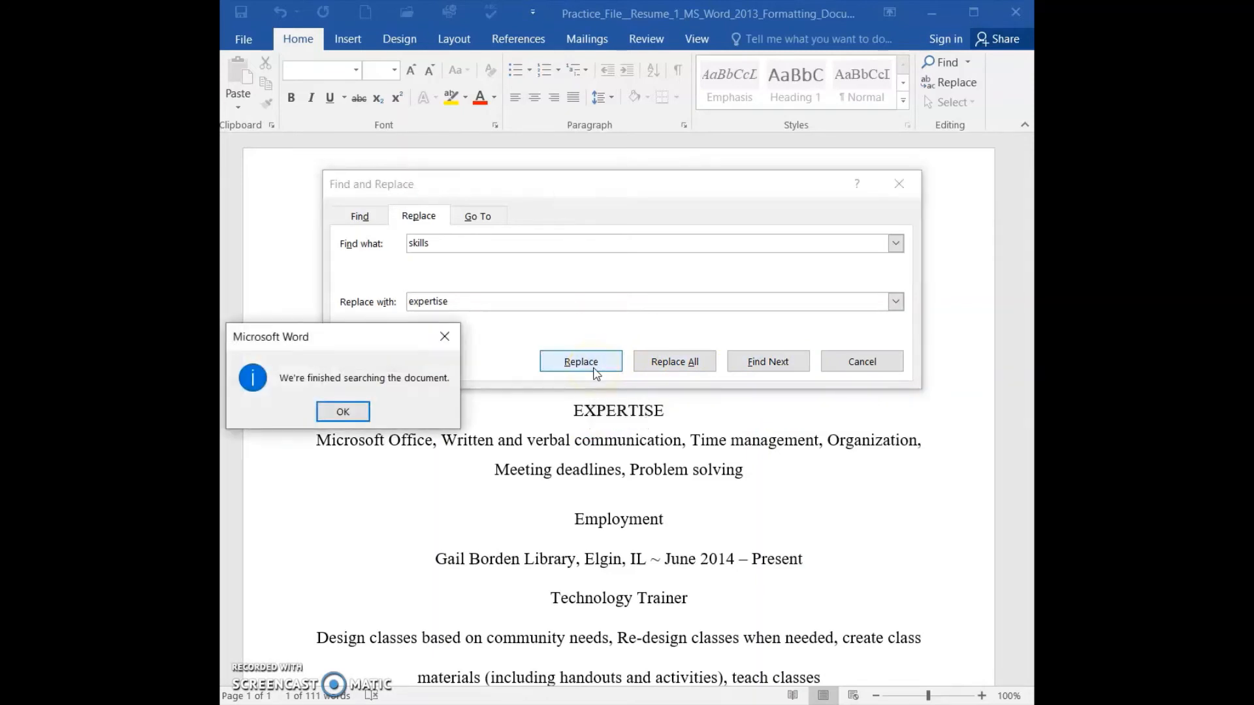
left_click(340, 420)
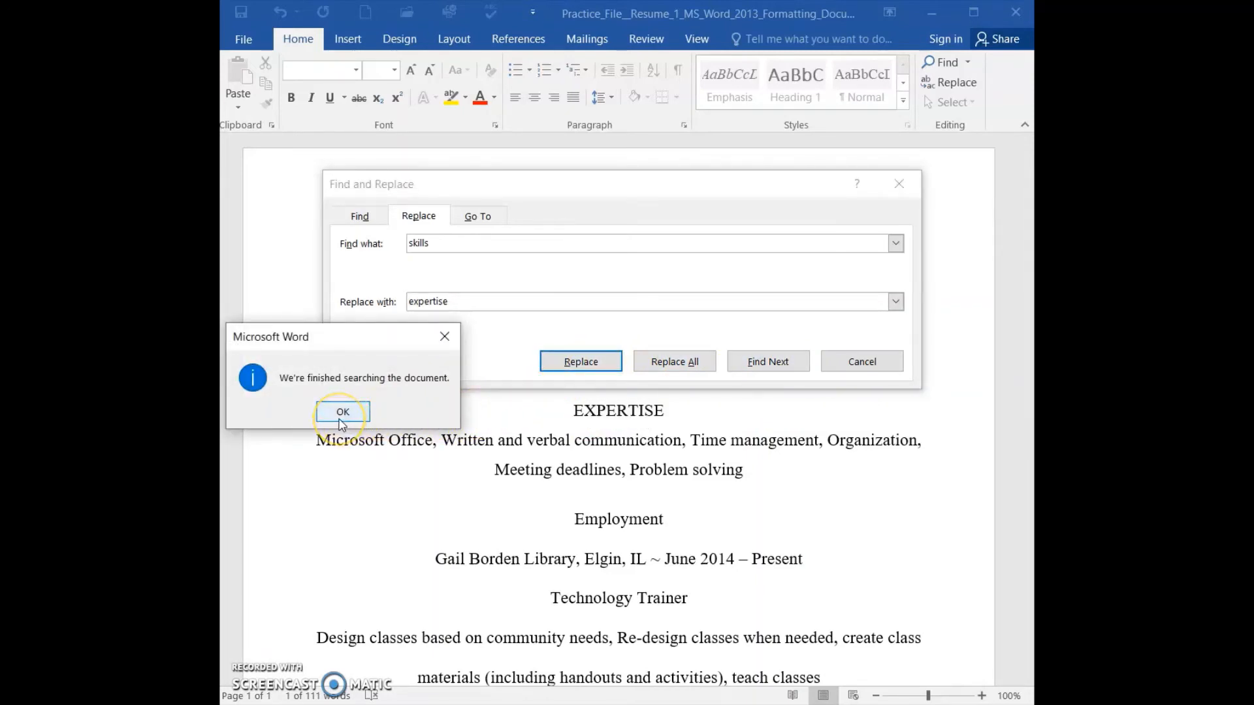
left_click(335, 412)
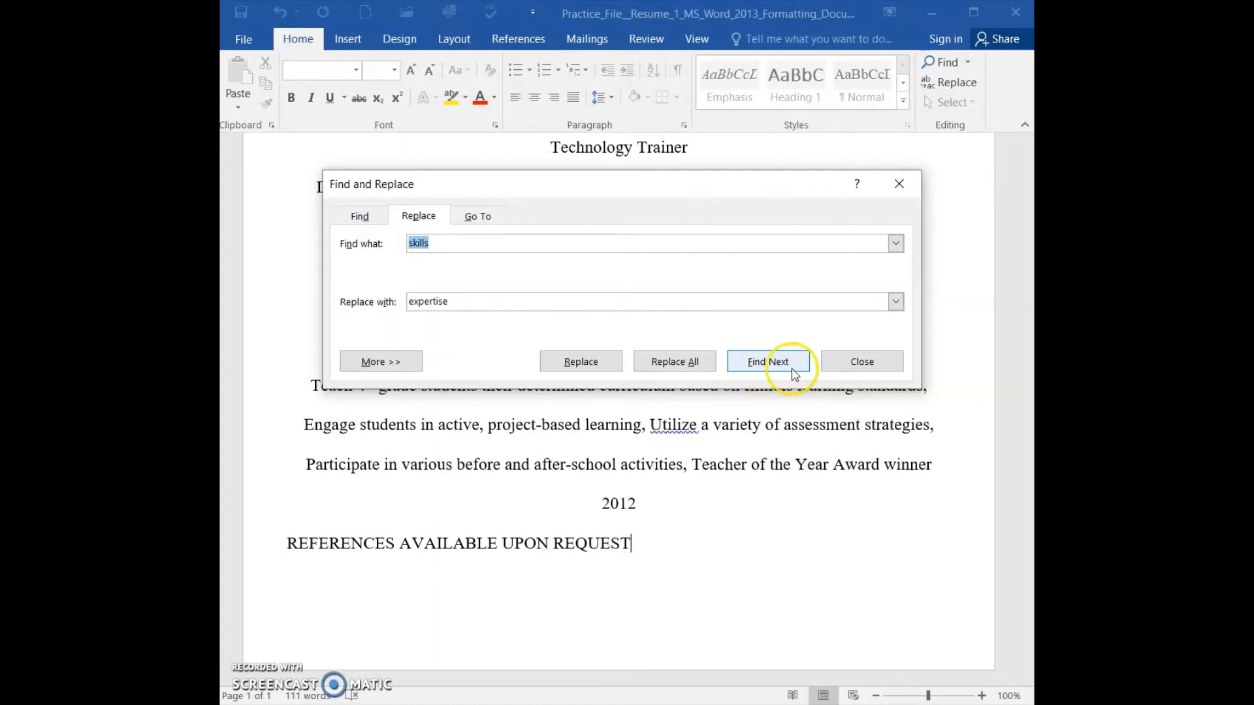
left_click(848, 363)
scroll(847, 364, "up", 5)
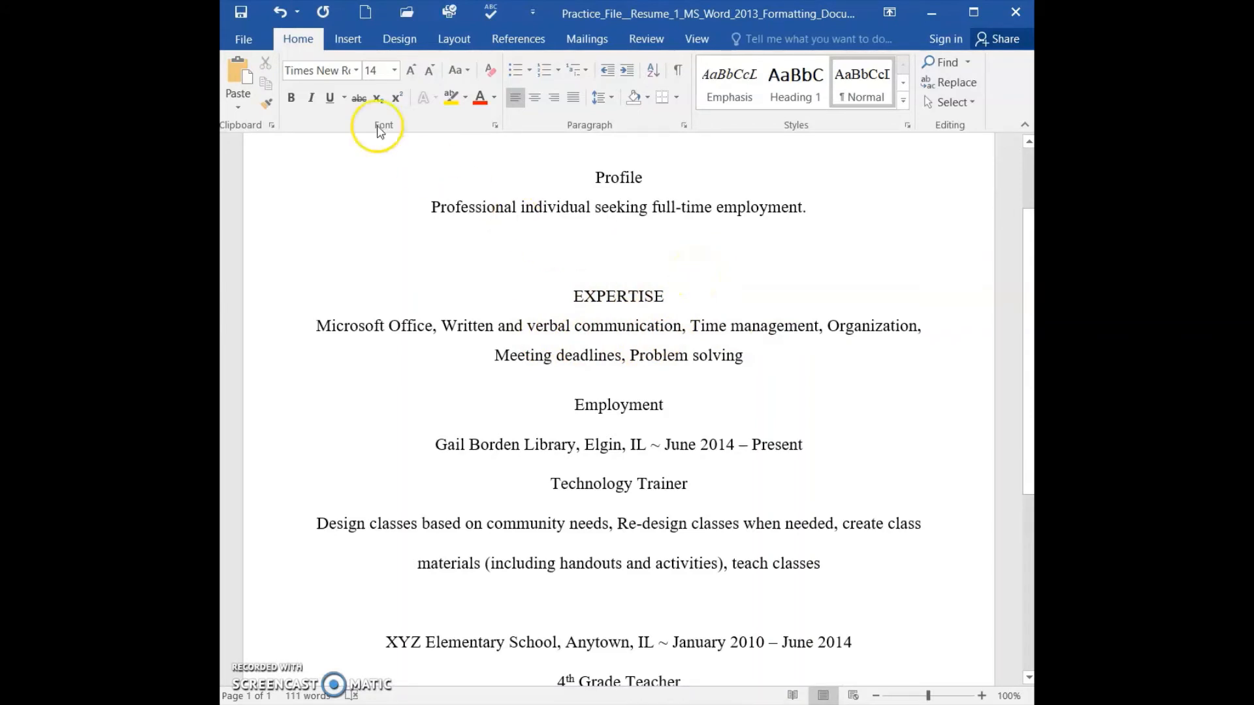
Undo the replacement of the SKILLS heading, and reopen Find and Replace only to dismiss it without changes
left_click(281, 24)
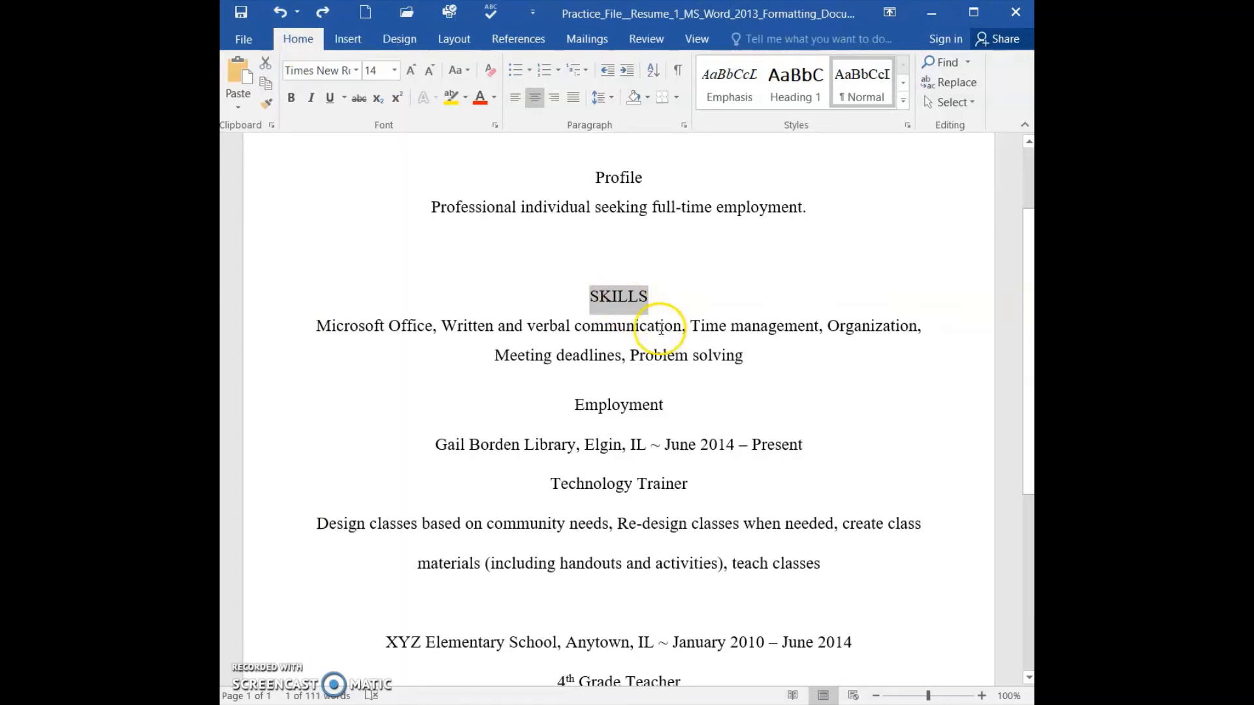
left_click(661, 327)
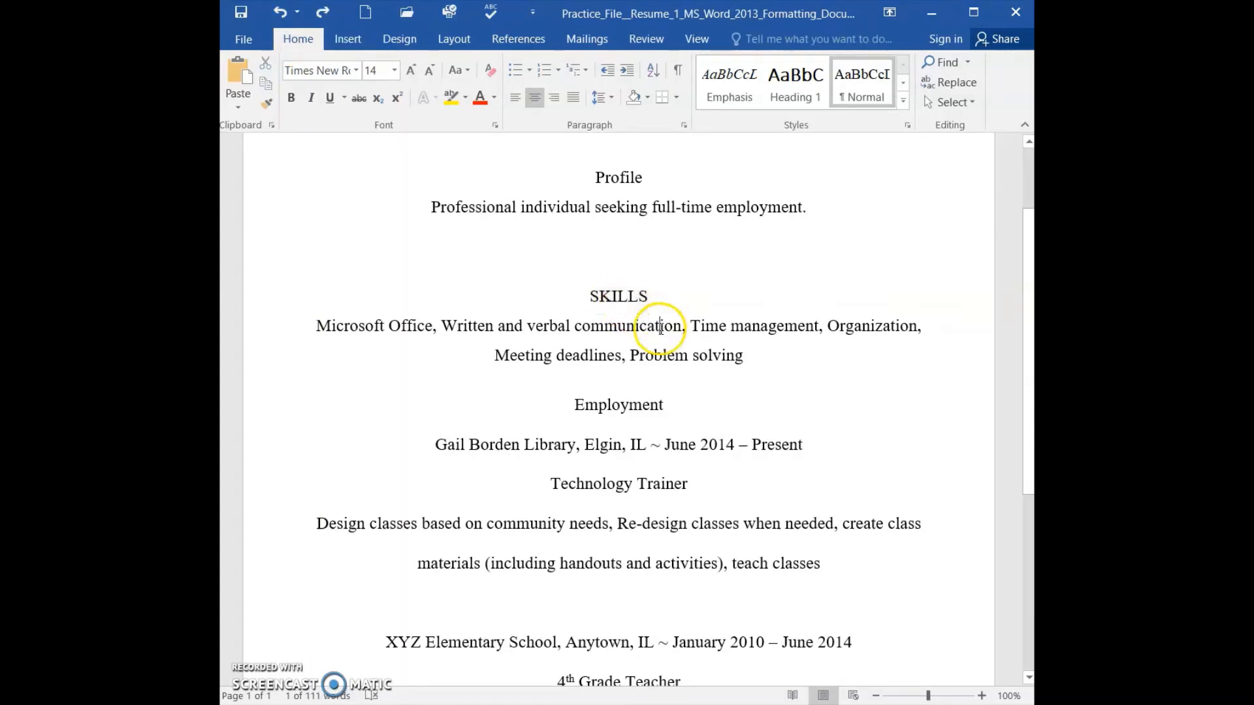
left_click(966, 84)
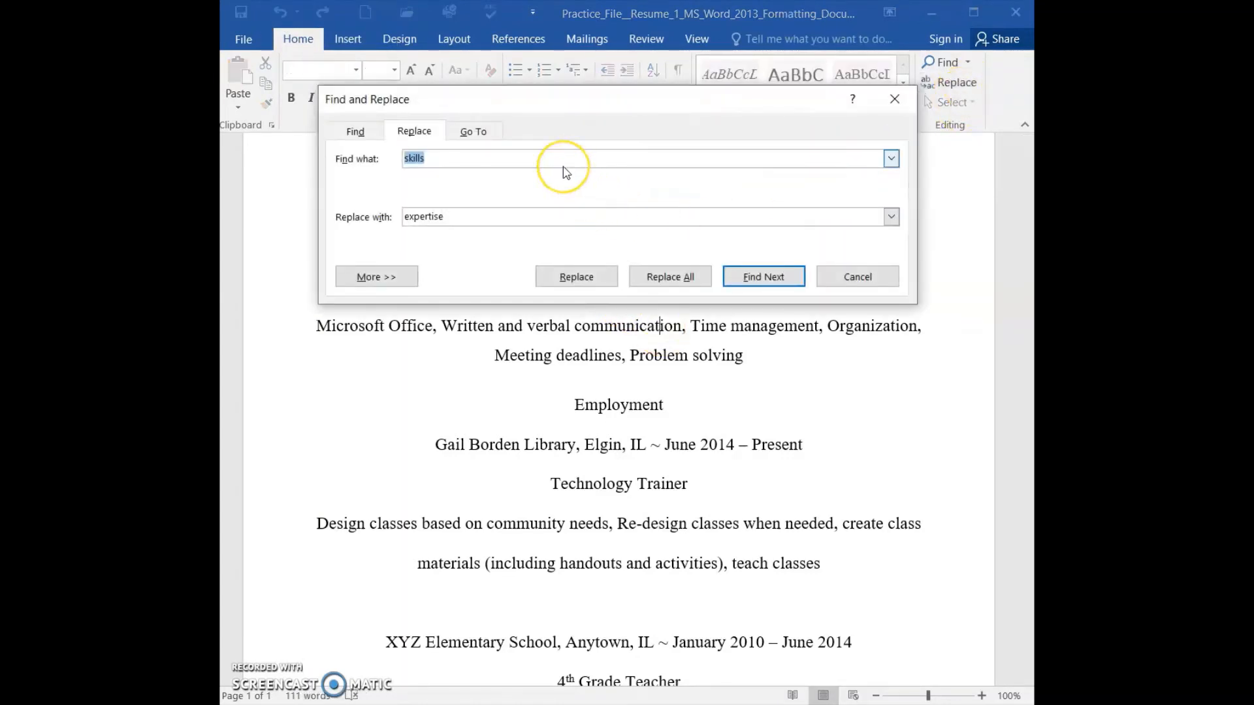
left_click(858, 276)
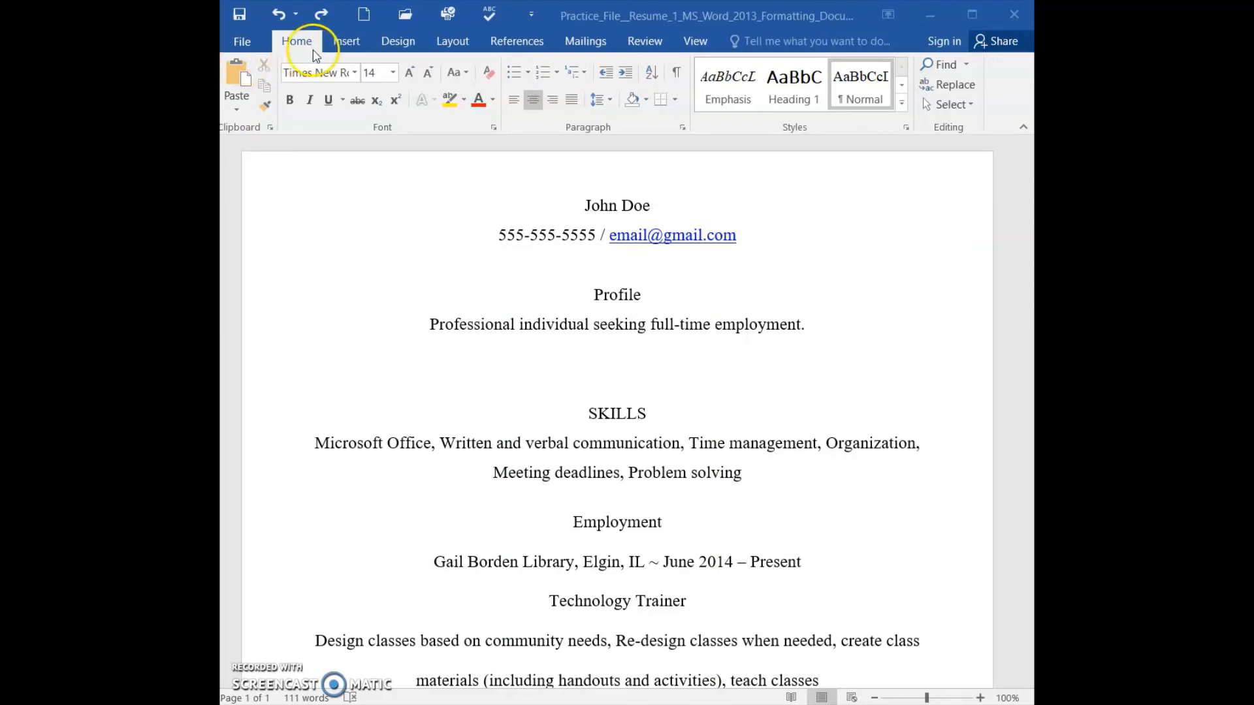
Look up the SKILLS heading in the Thesaurus, browse its list of synonyms, and close the lookup without replacing the word
left_click(655, 44)
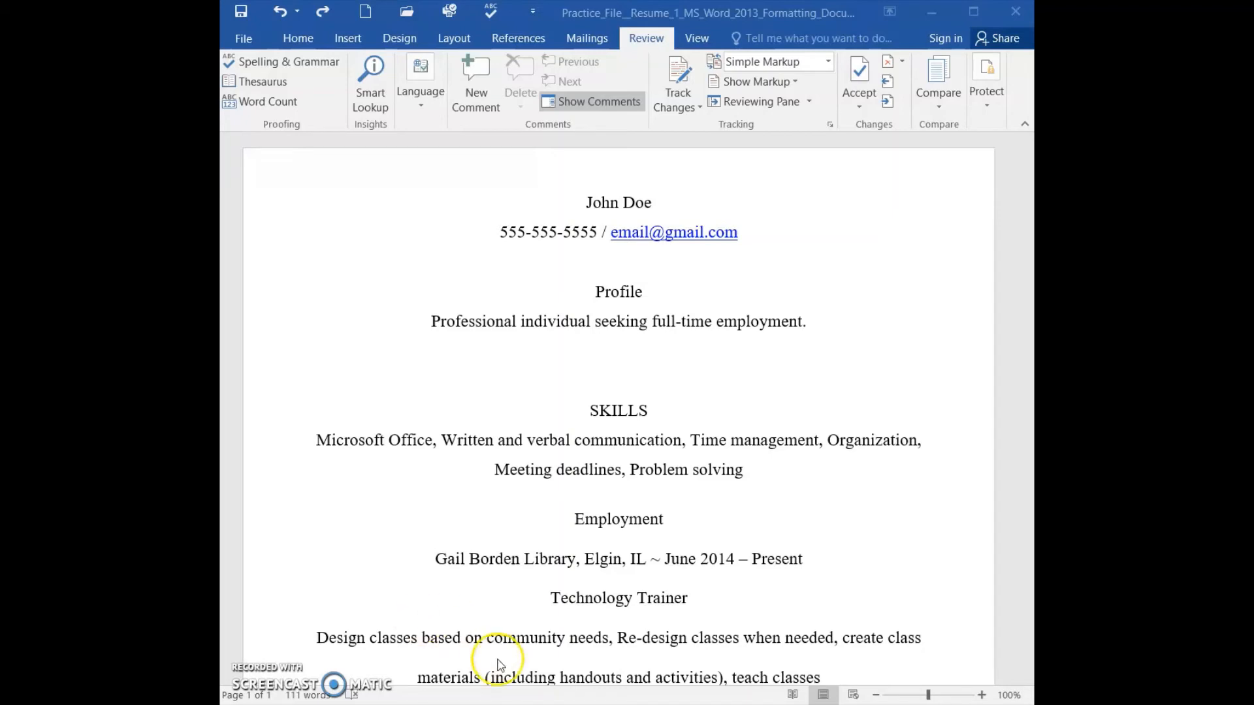
left_click(589, 409)
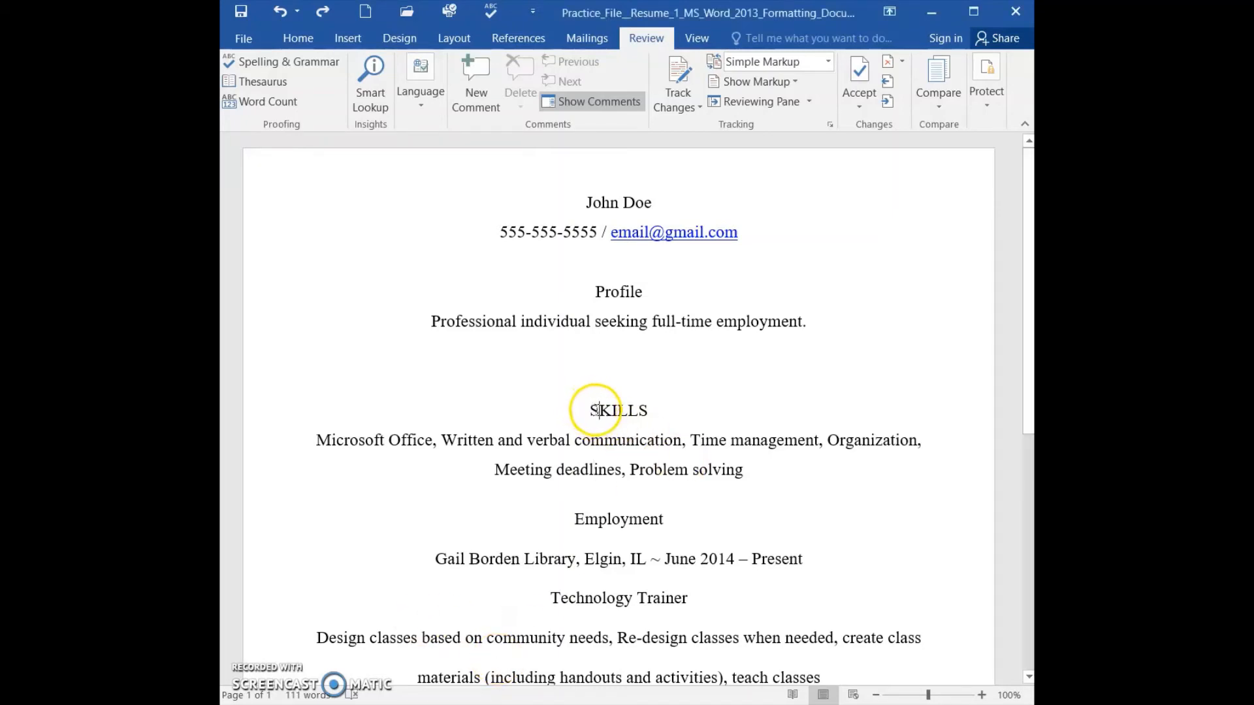
double_click(595, 413)
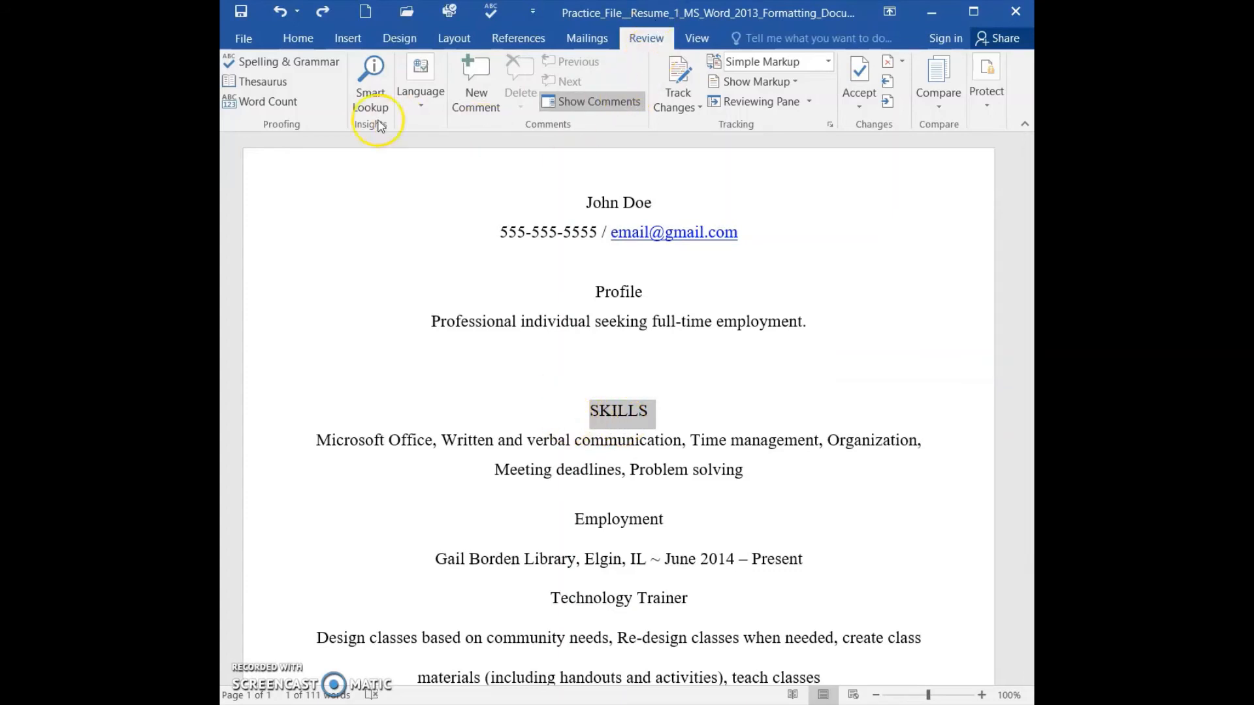
left_click(272, 87)
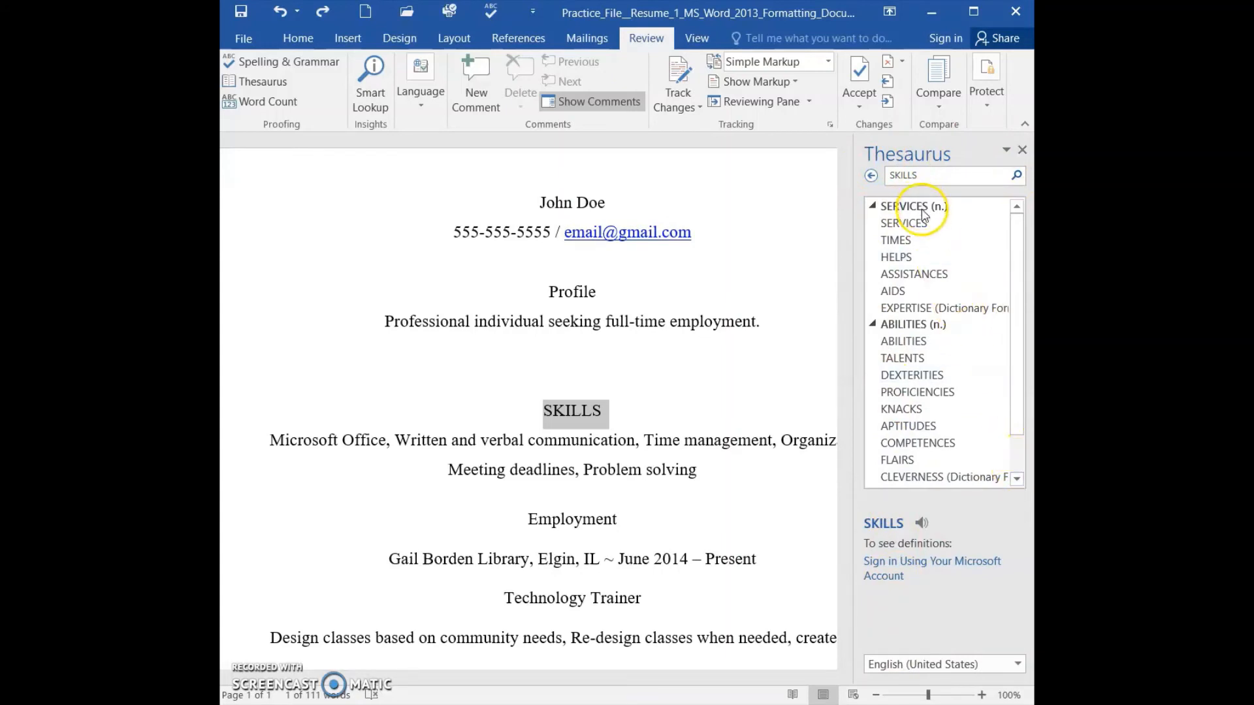
left_click(1021, 484)
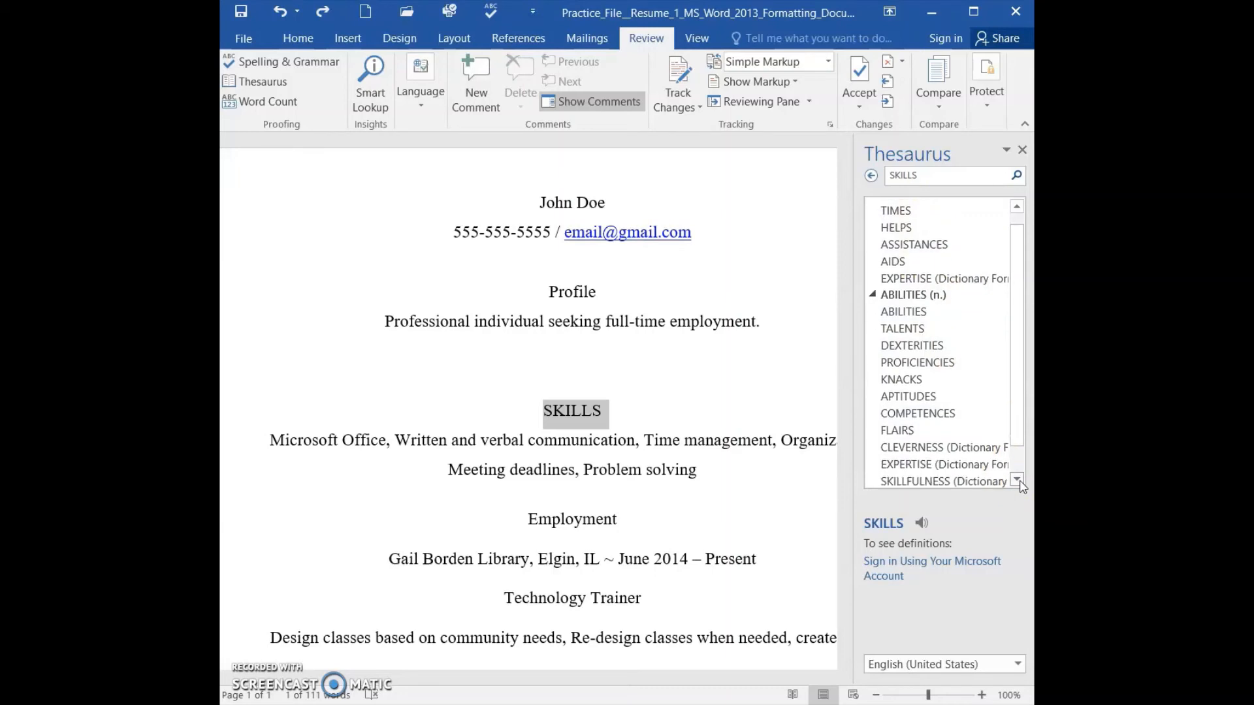
left_click(1022, 484)
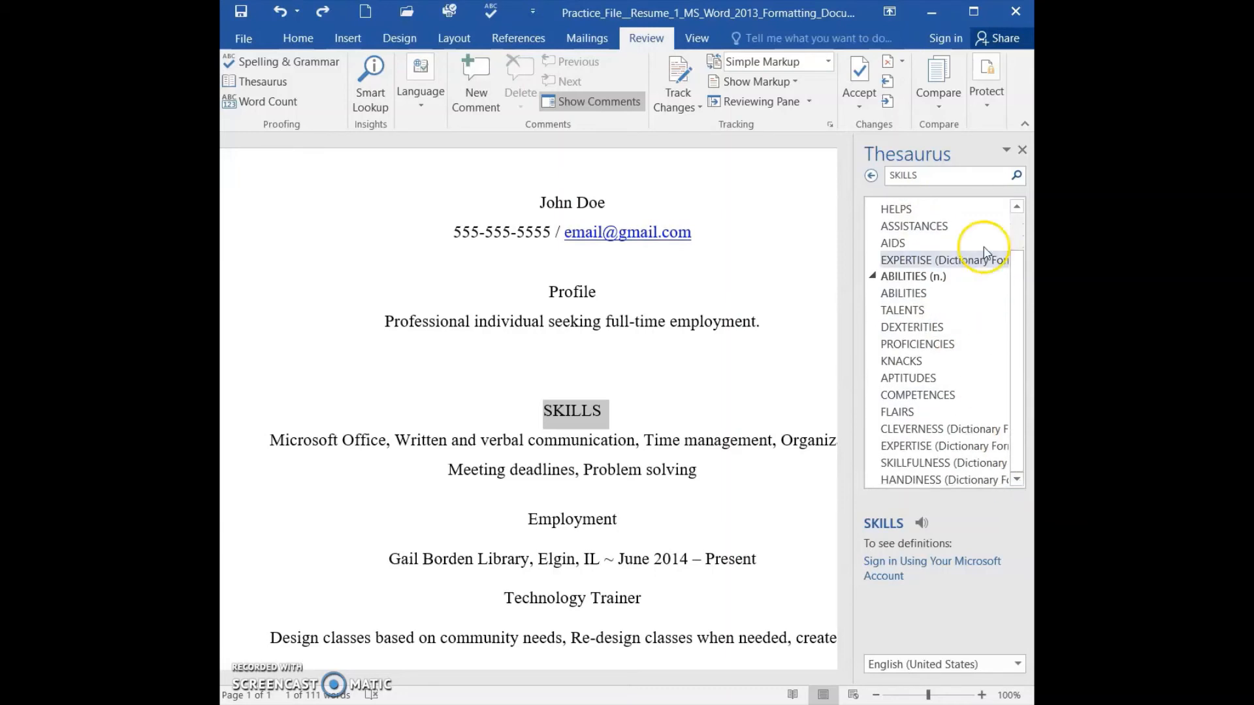
left_click(1017, 207)
left_click(1016, 207)
left_click(1017, 206)
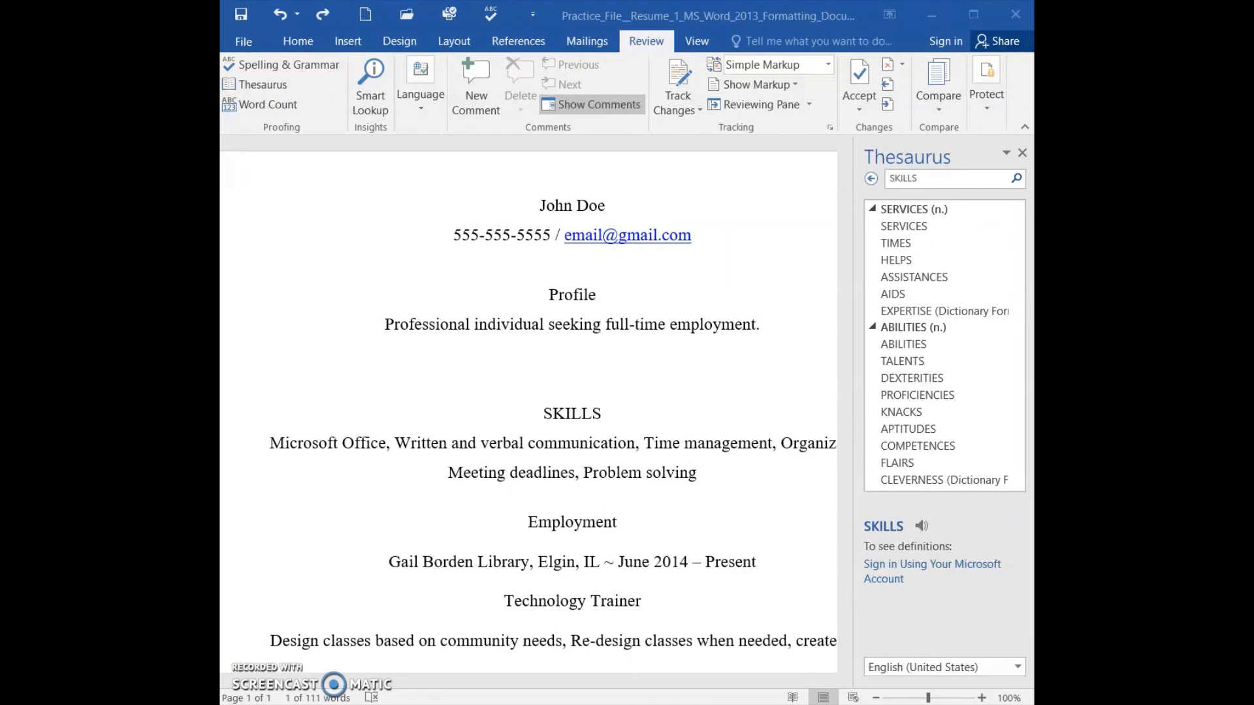
left_click(1023, 157)
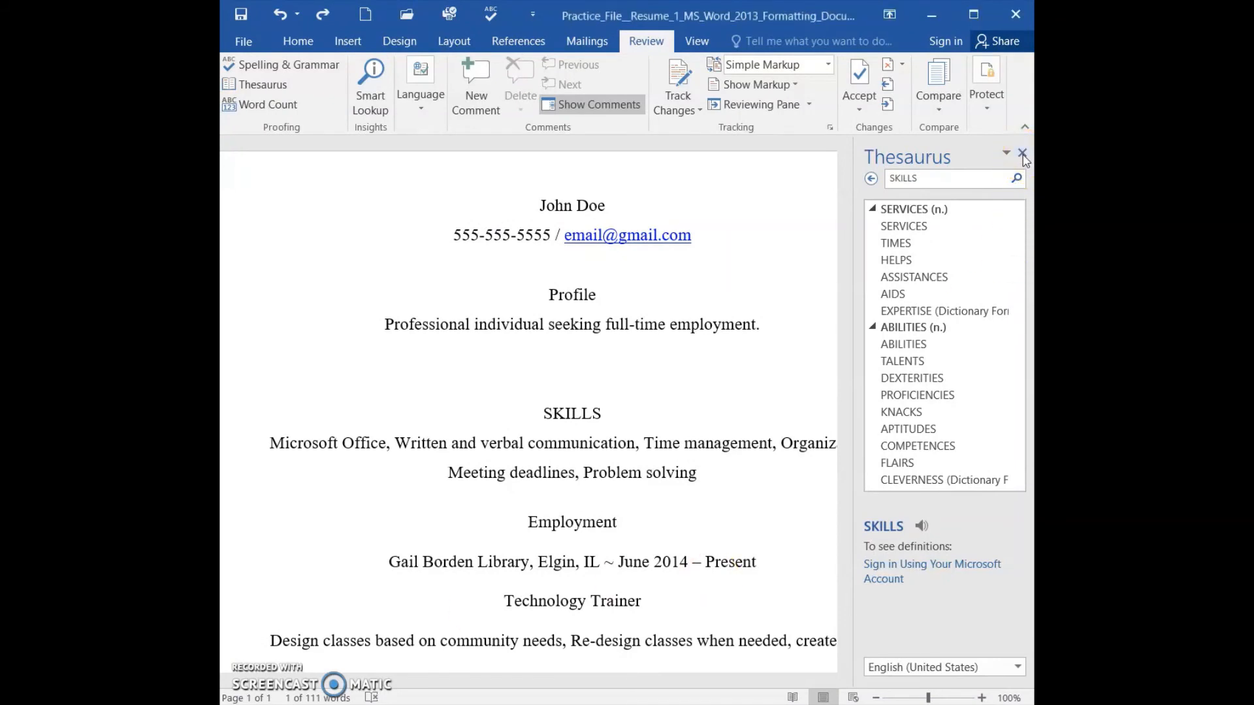
left_click(1023, 156)
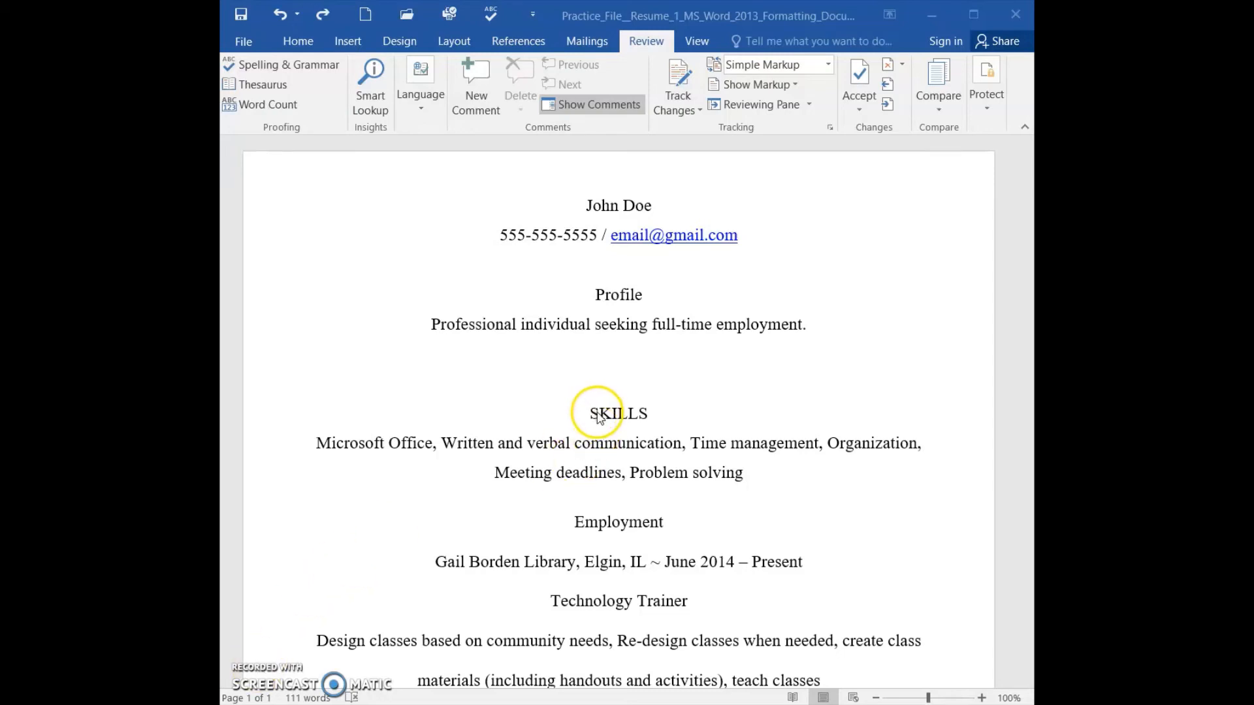
Replace the SKILLS heading with the suggested synonym "ABILITIES" and deselect it
left_click_drag(588, 413, 674, 418)
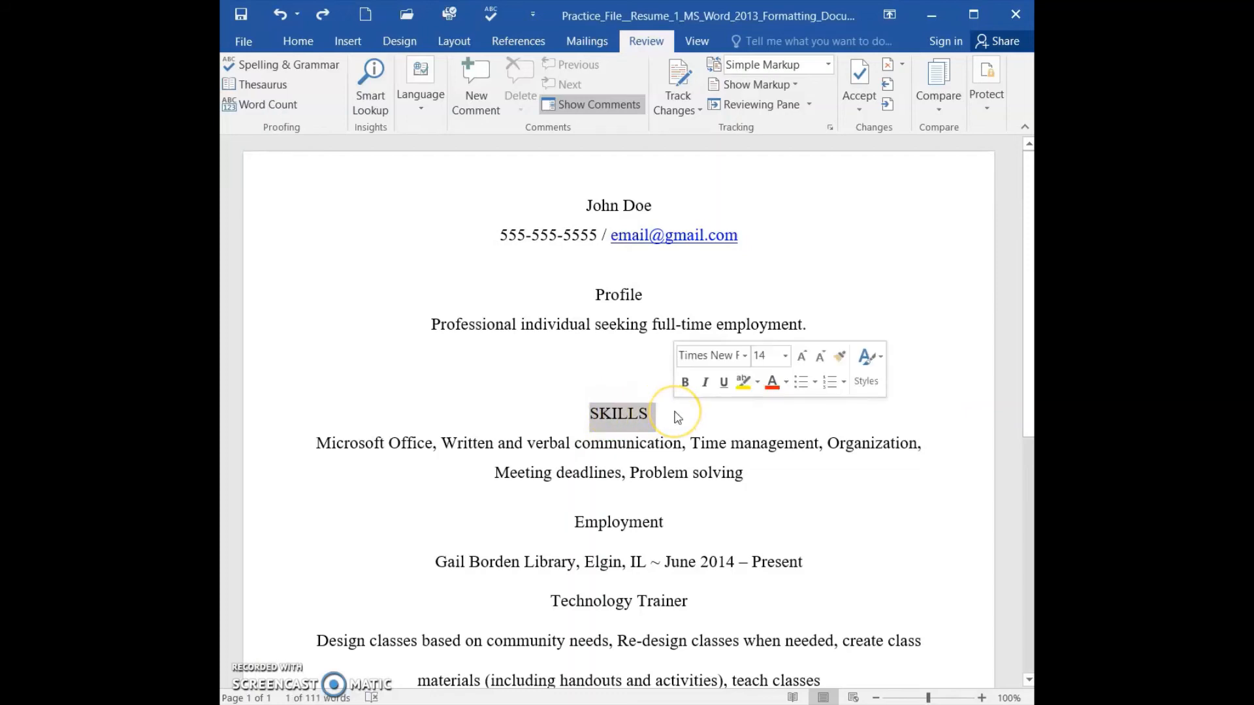
left_click(611, 426)
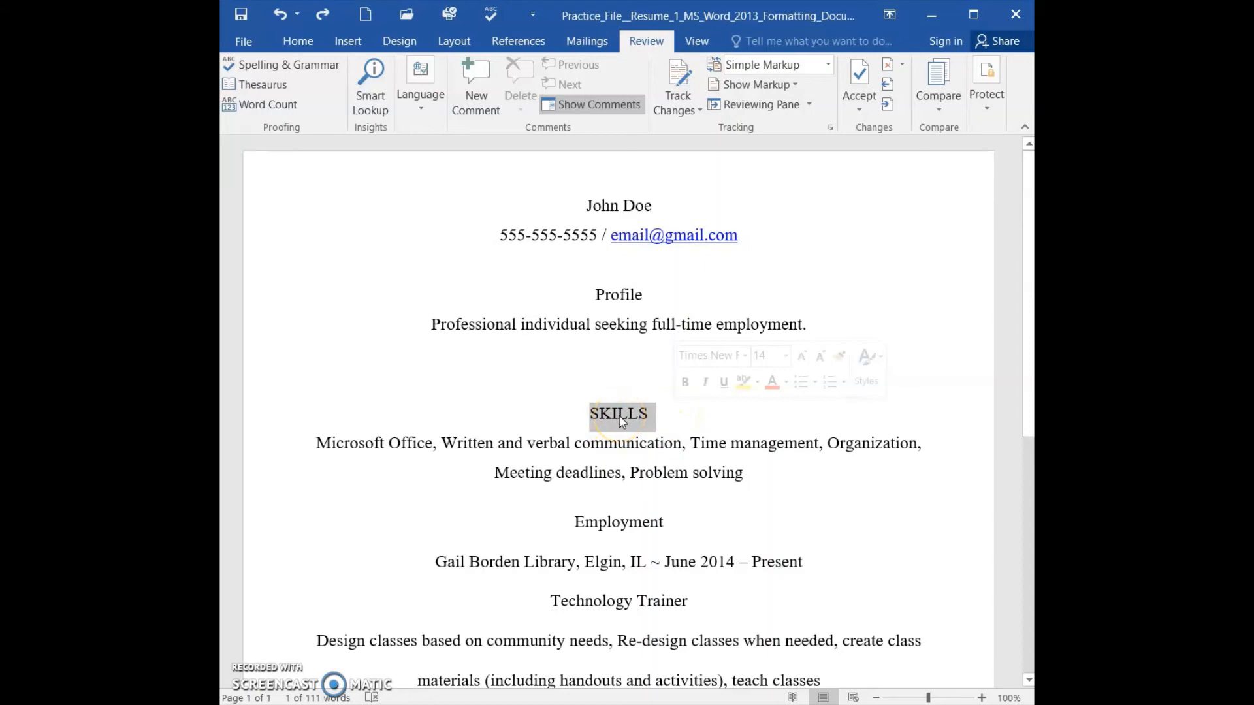
right_click(622, 422)
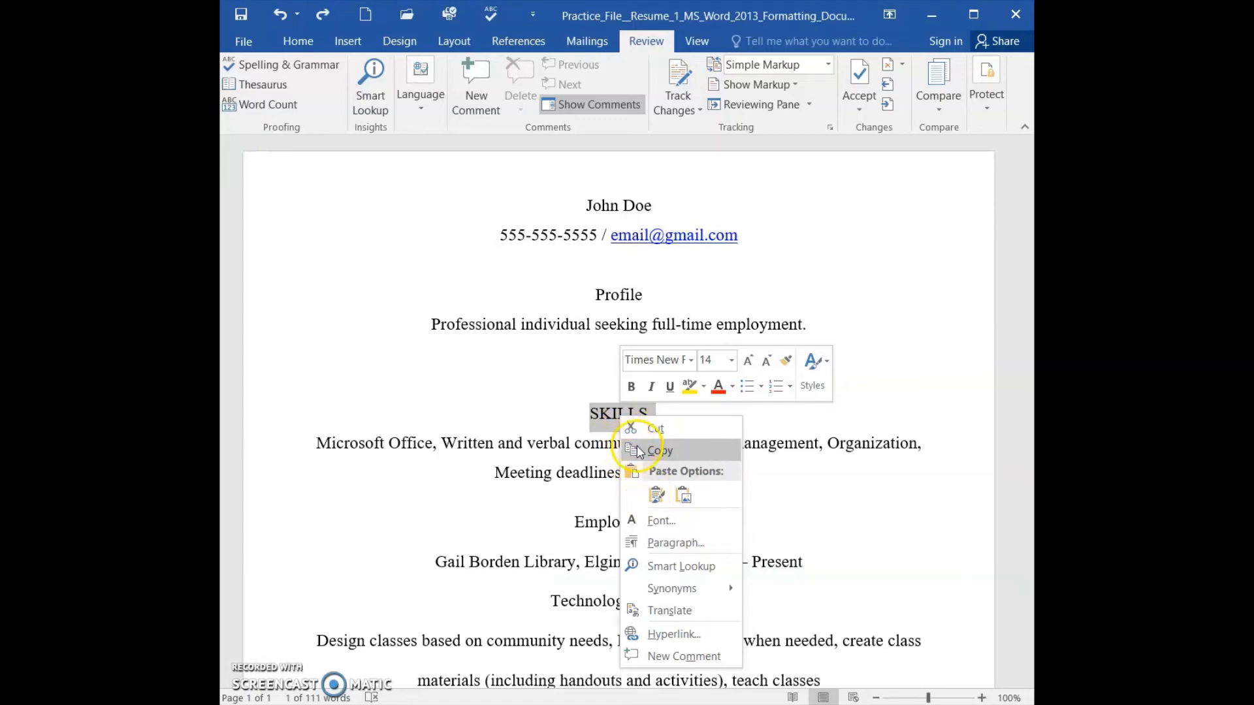
mouse_move(672, 591)
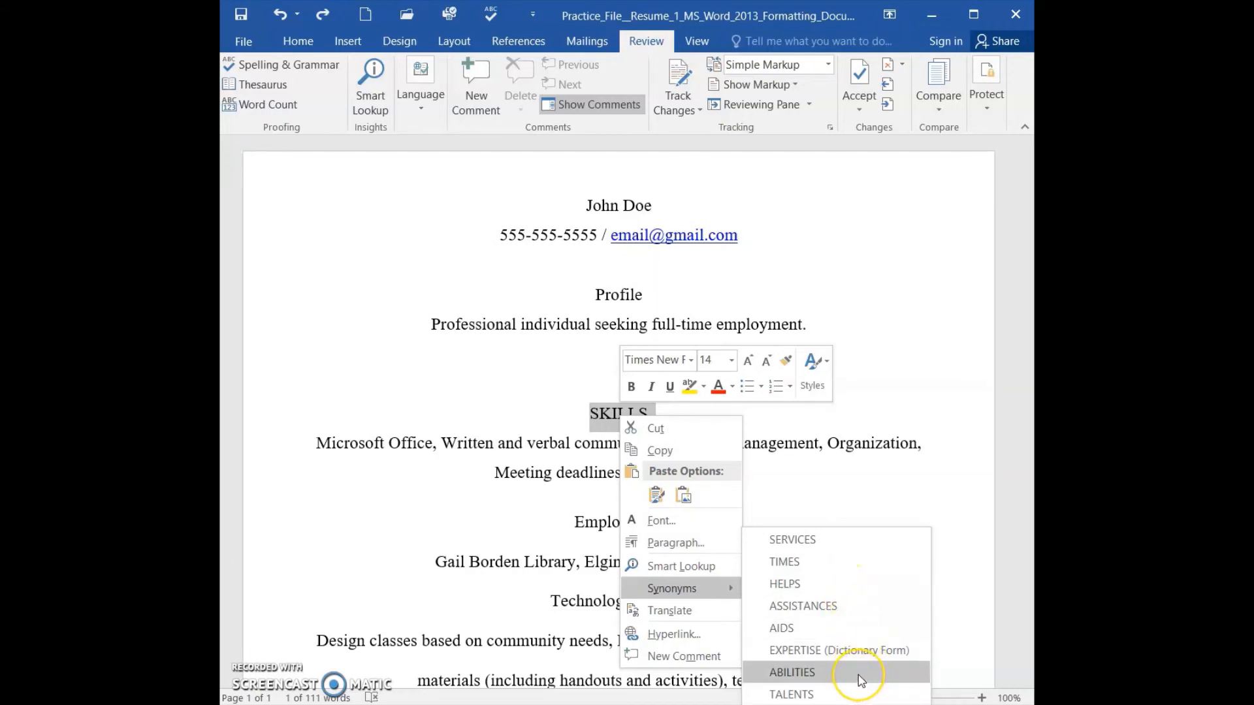
left_click(792, 673)
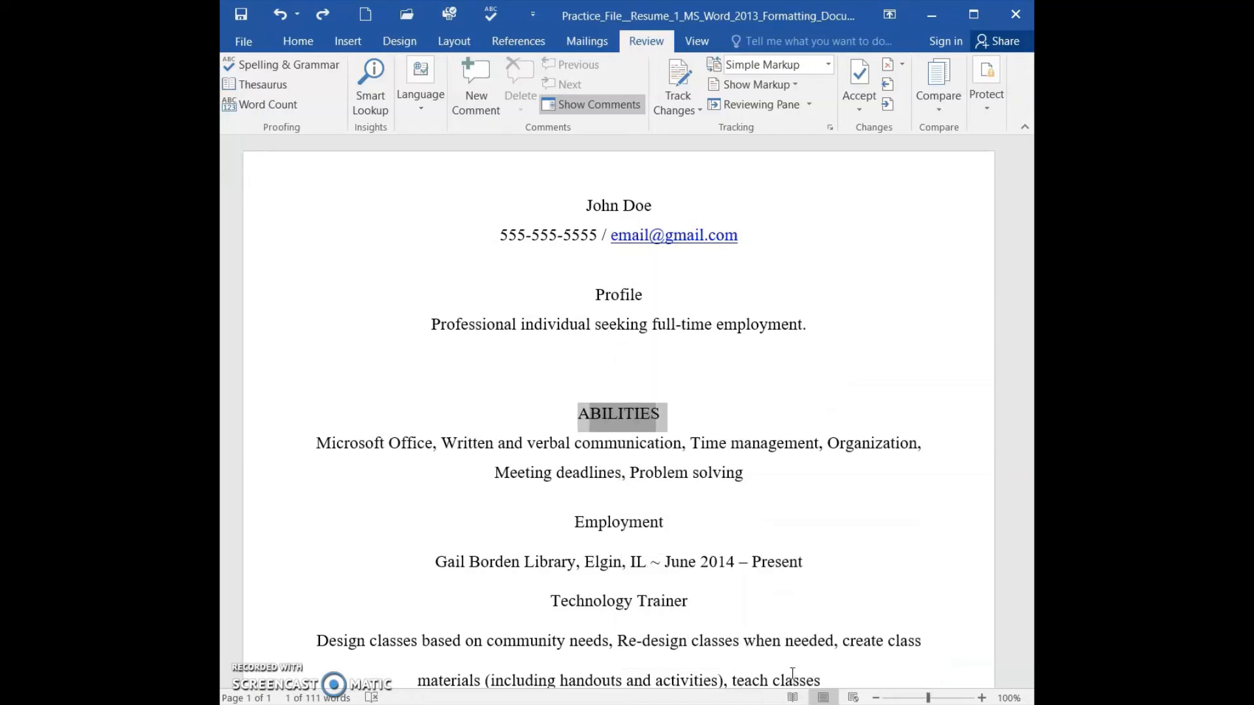
left_click(698, 614)
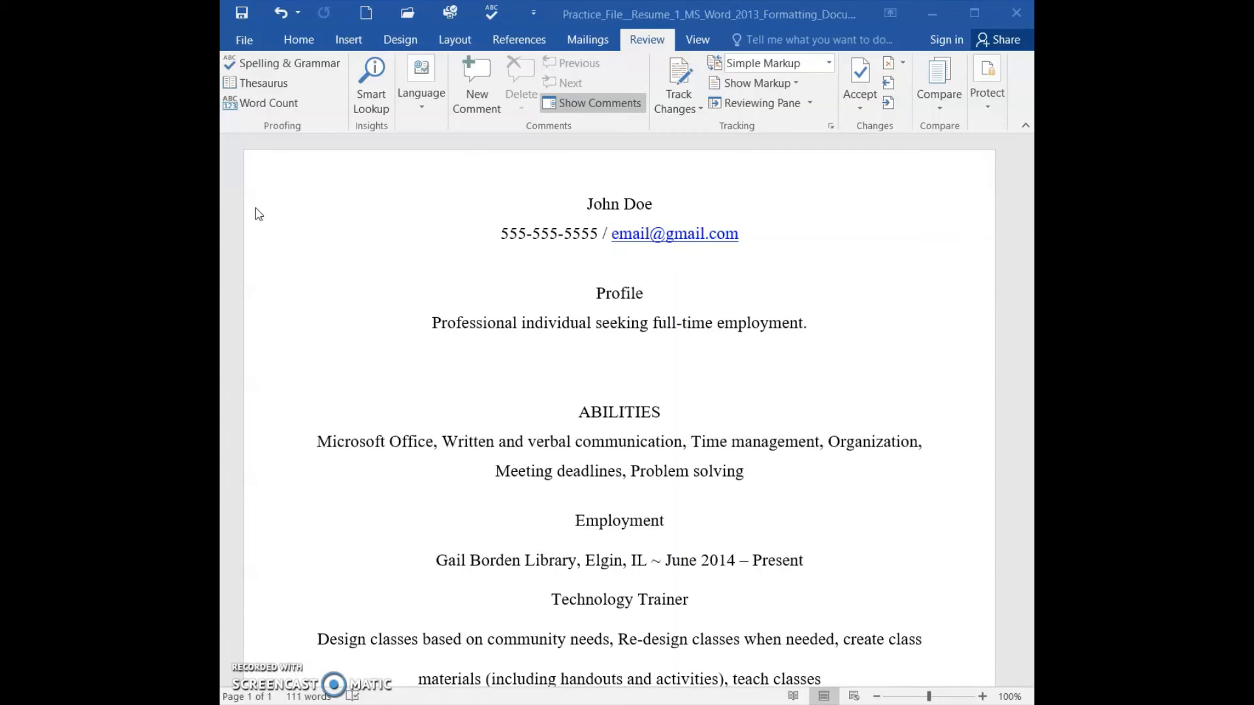
Undo the last edit to bring back the misspelling "verrbal", and correct it with the suggested spelling "verbal"
key("ctrl+z")
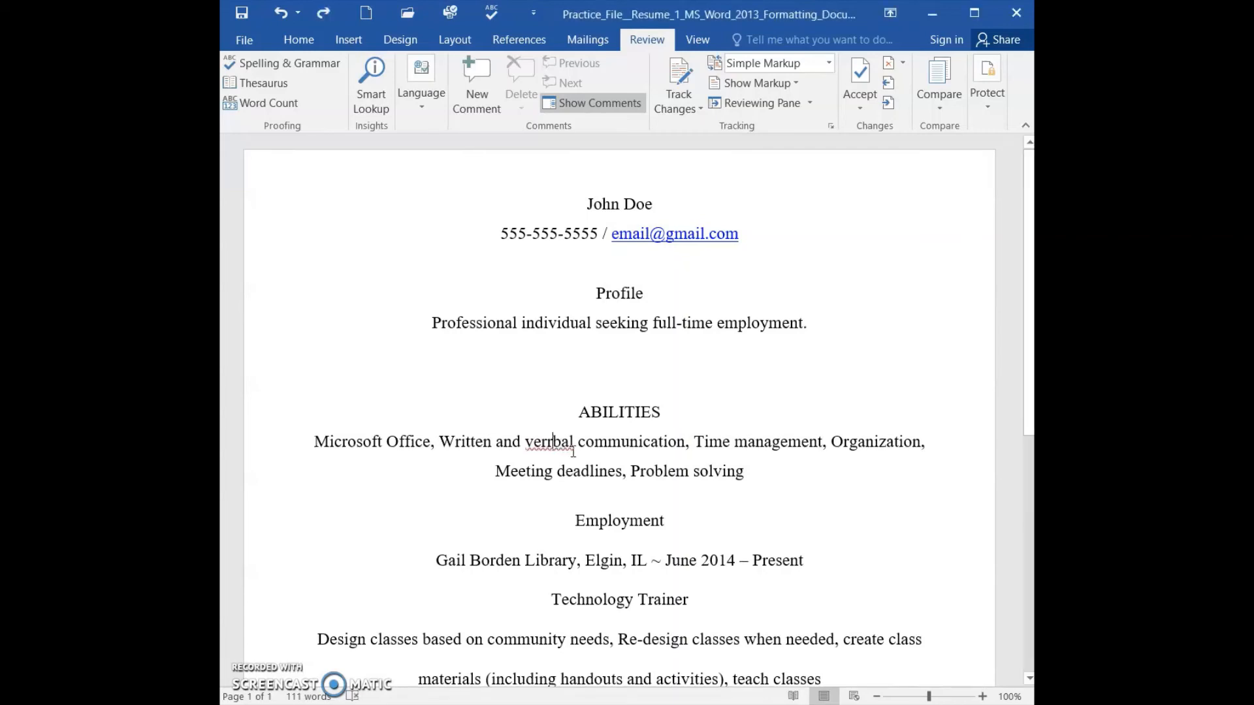
left_click(550, 443)
right_click(550, 443)
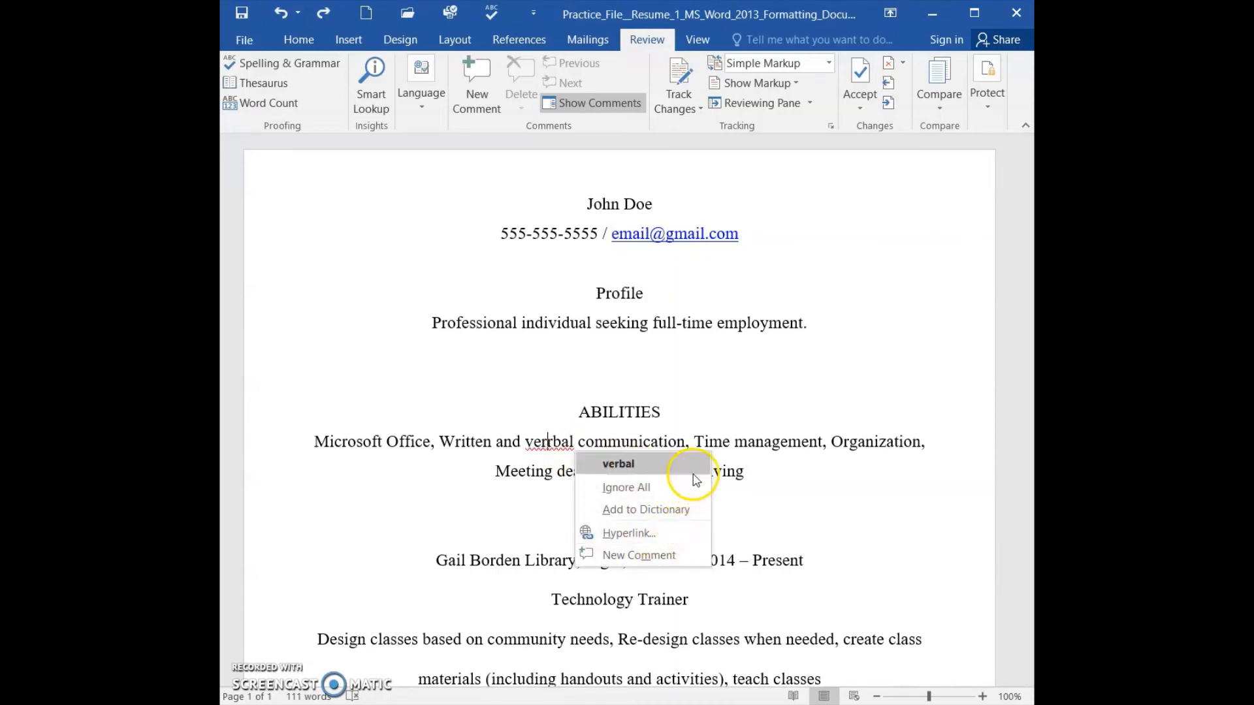
left_click(645, 465)
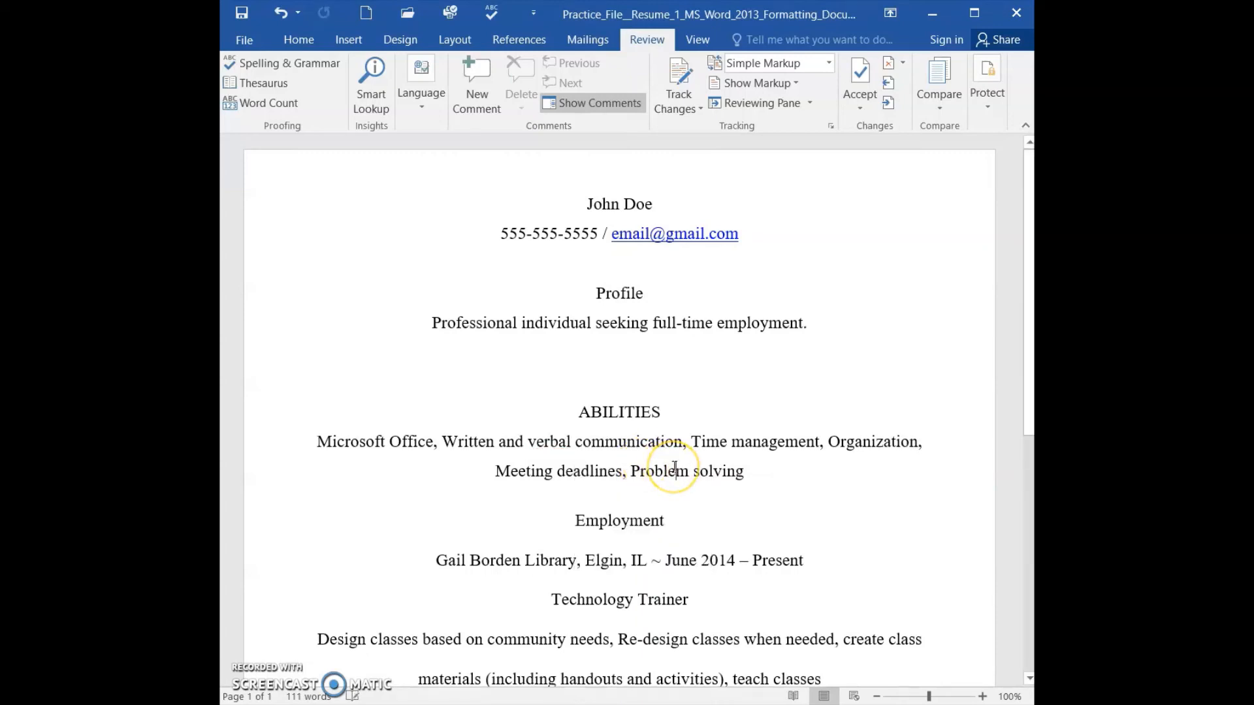
left_click(675, 466)
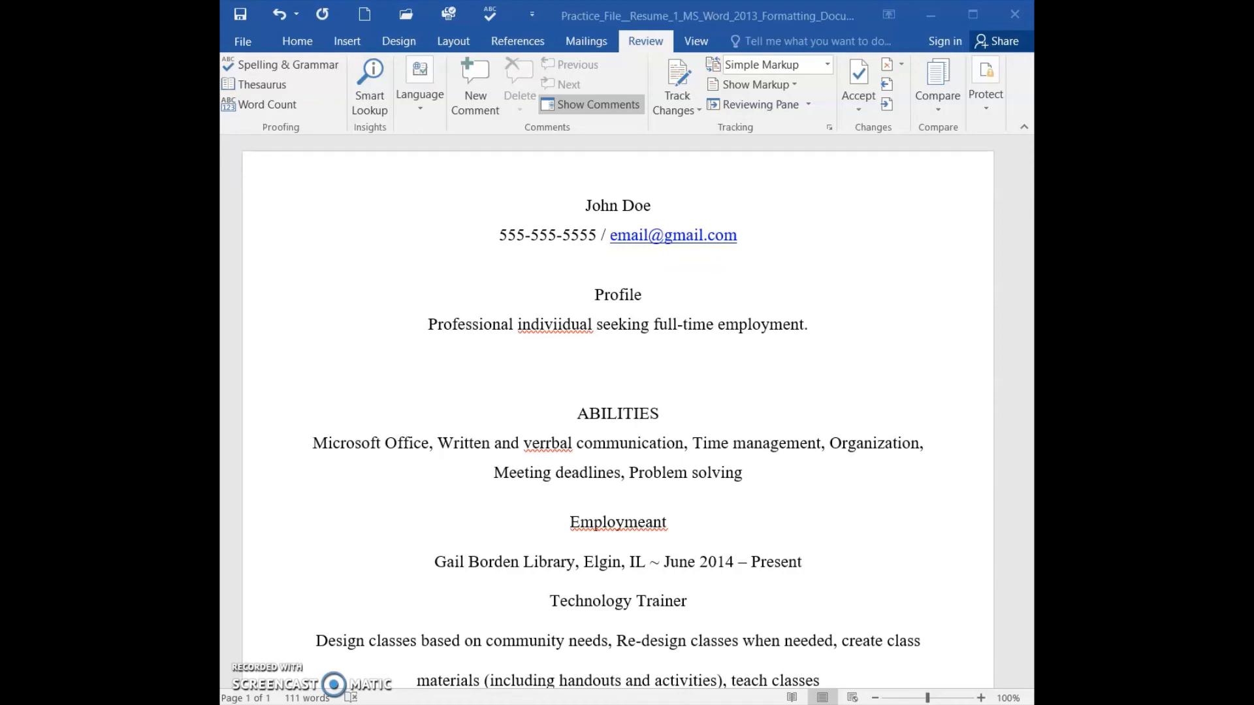
Run a spelling and grammar check from the start of the resume, accepting "individual", "verbal" and "Employment" as corrections, and dismiss the completion message
left_click(590, 209)
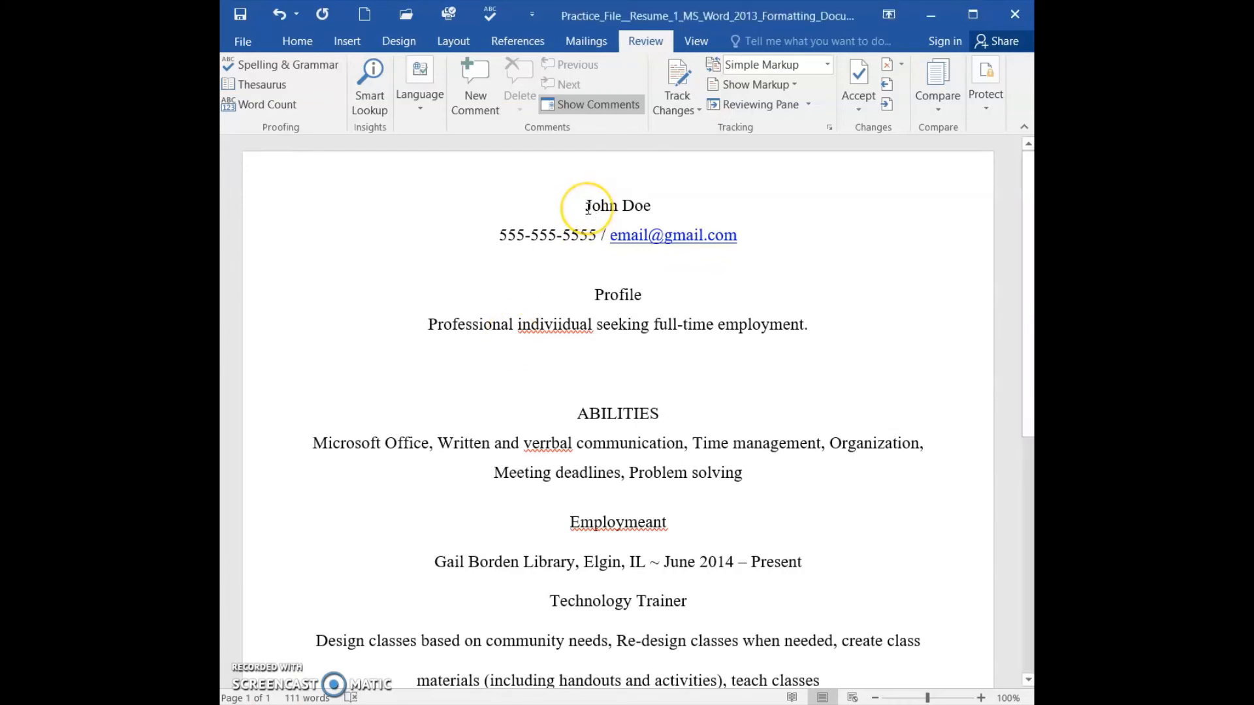
left_click(587, 208)
left_click(328, 74)
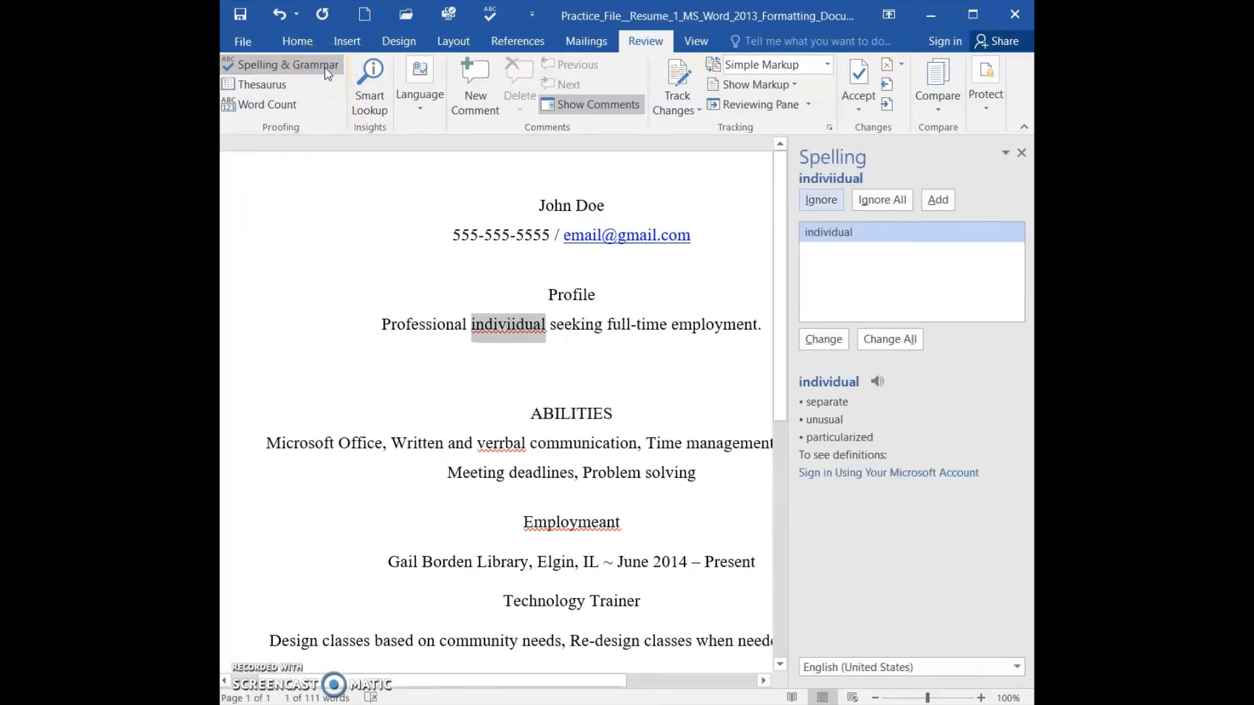
left_click(565, 261)
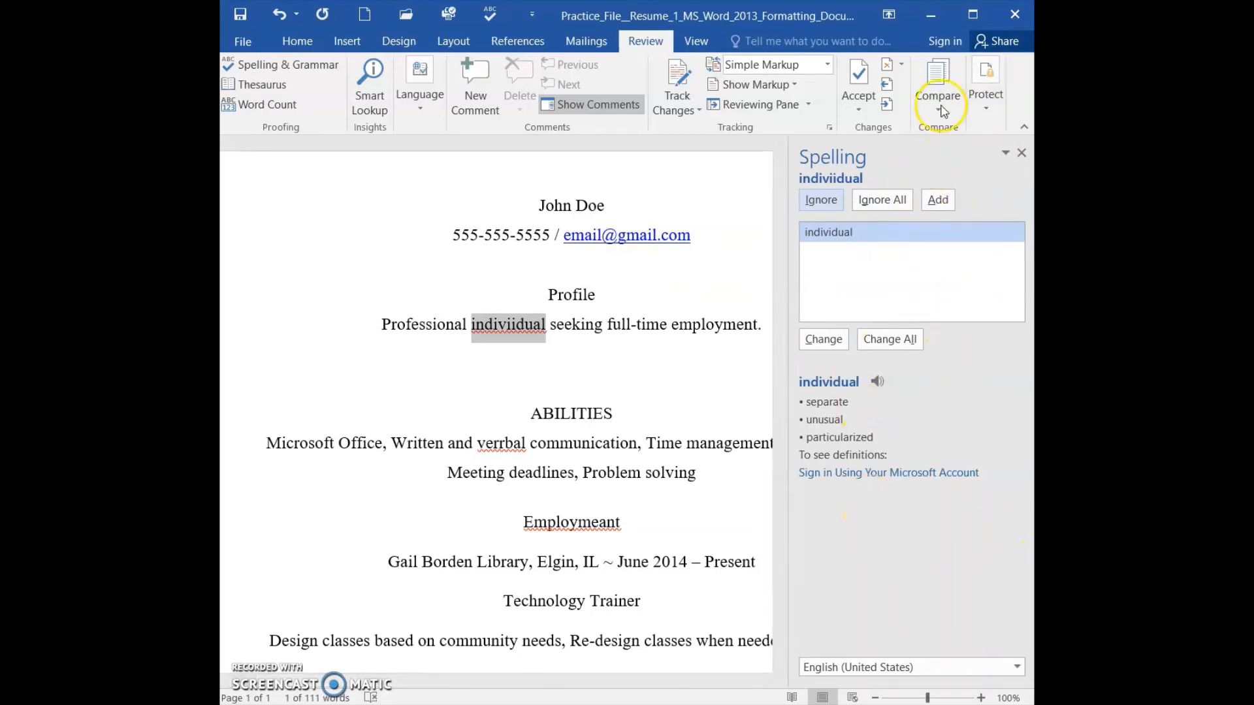
left_click(846, 246)
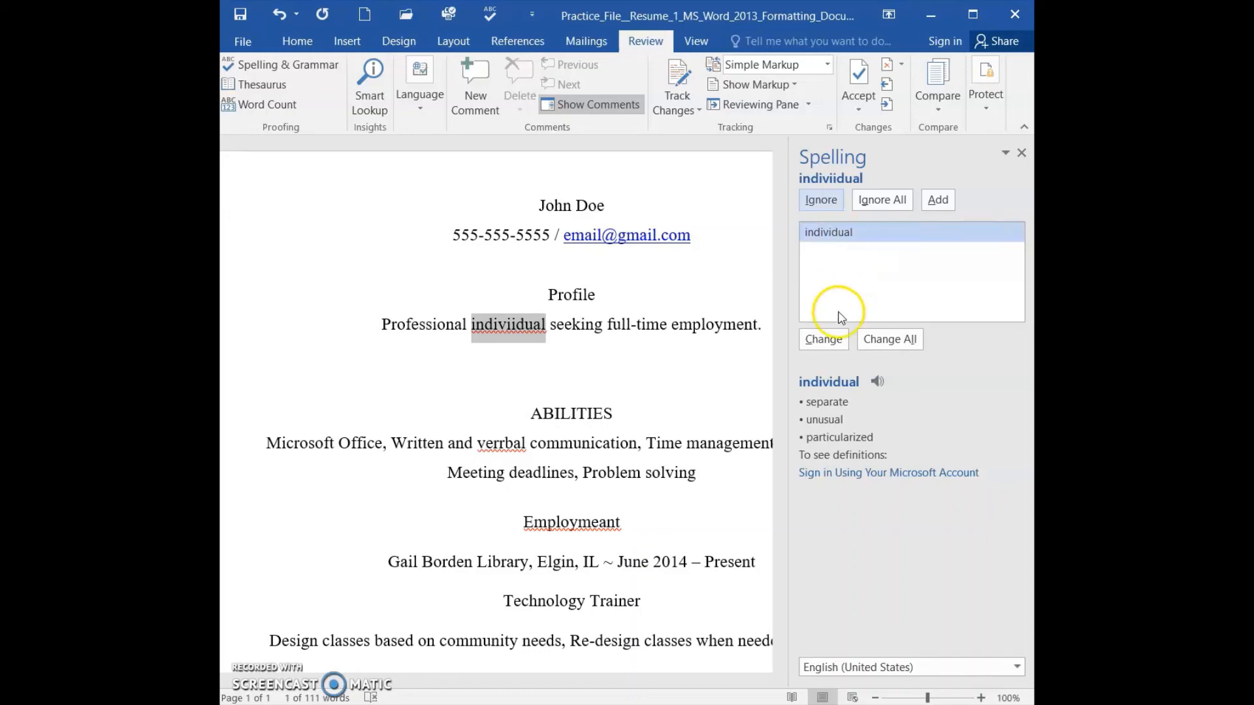
left_click(840, 345)
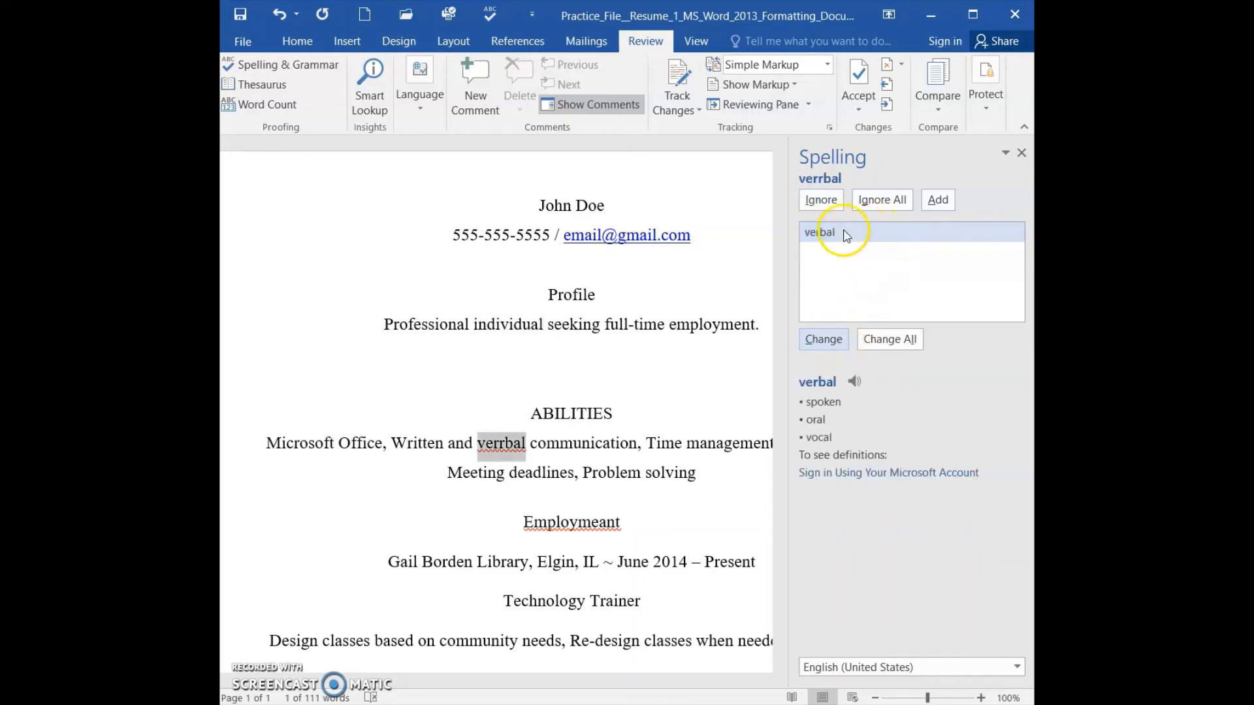
left_click(824, 250)
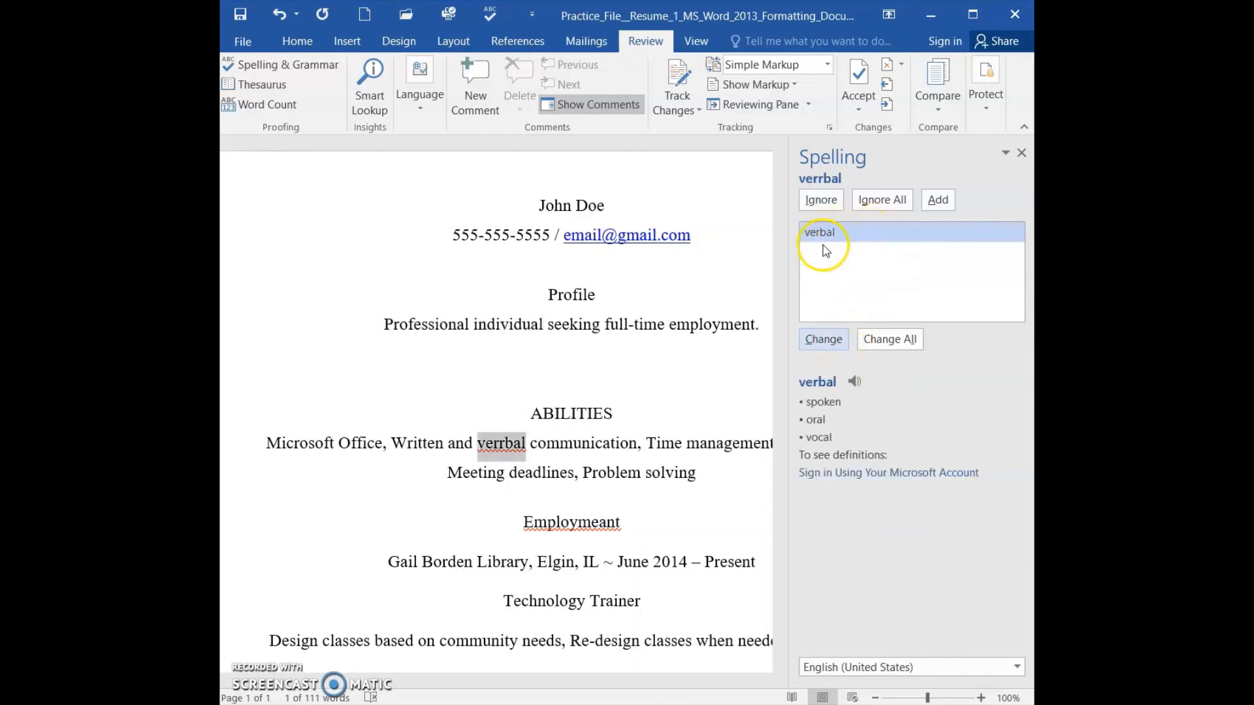
left_click(841, 346)
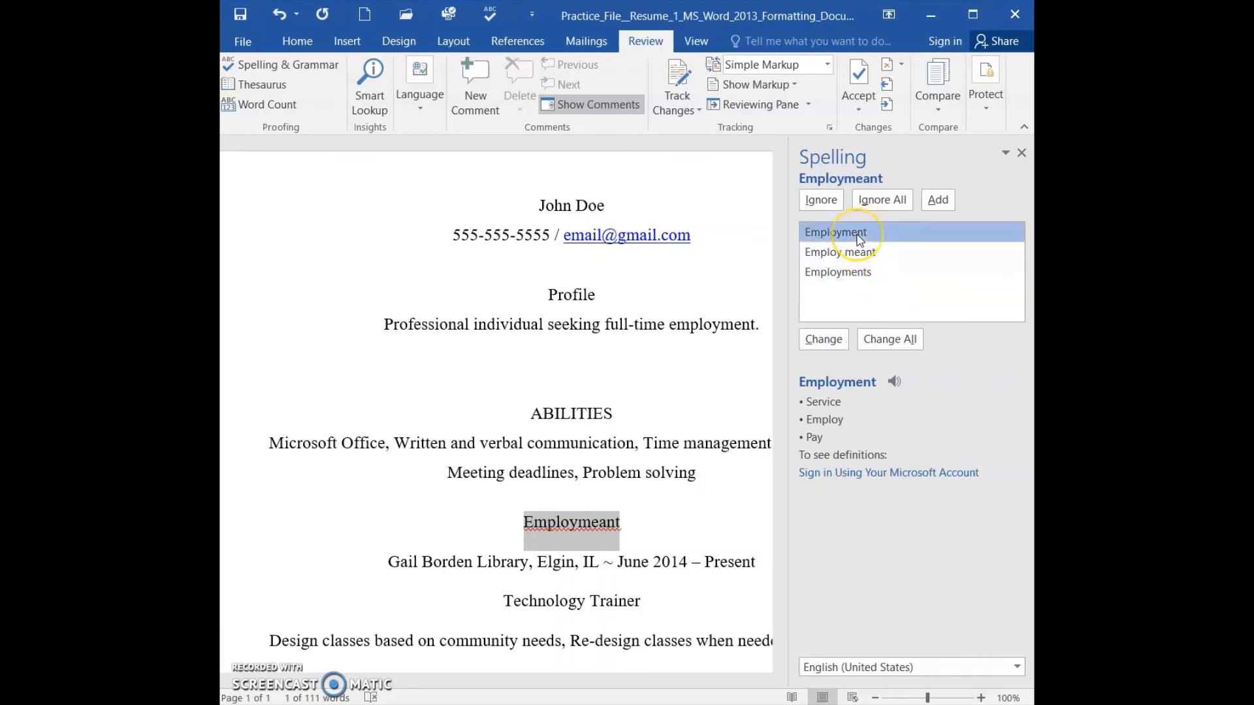
left_click(827, 351)
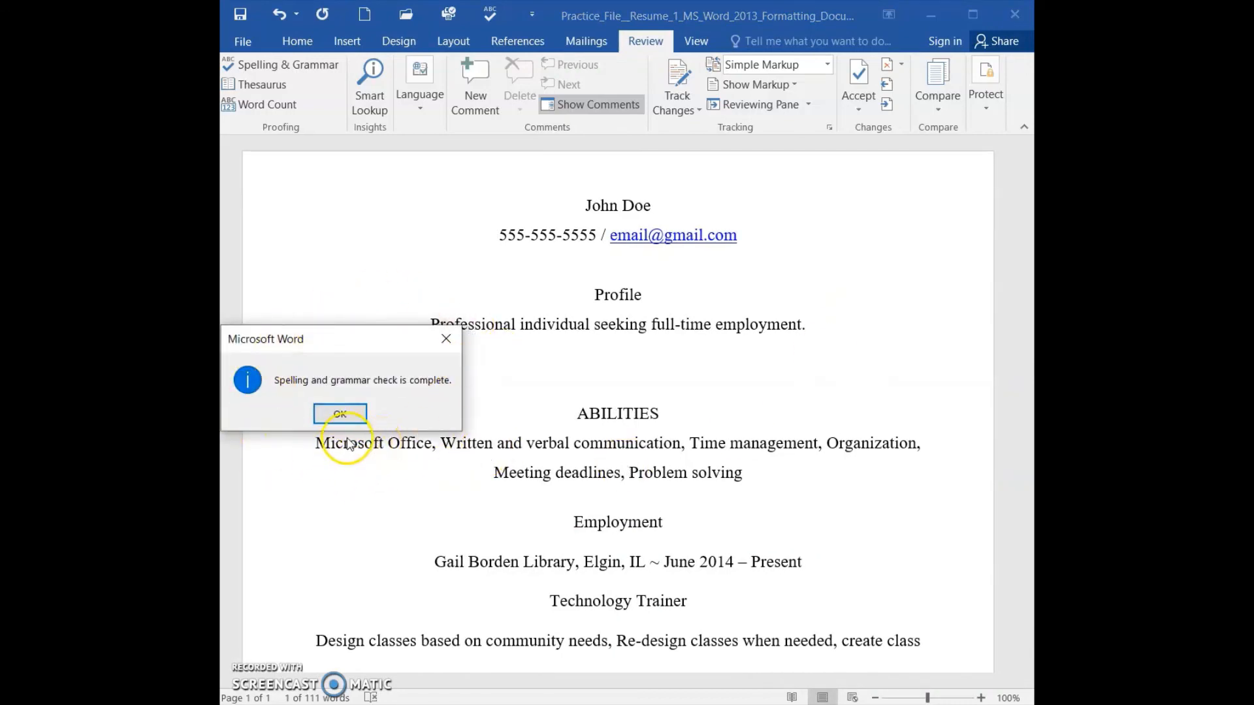
left_click(345, 416)
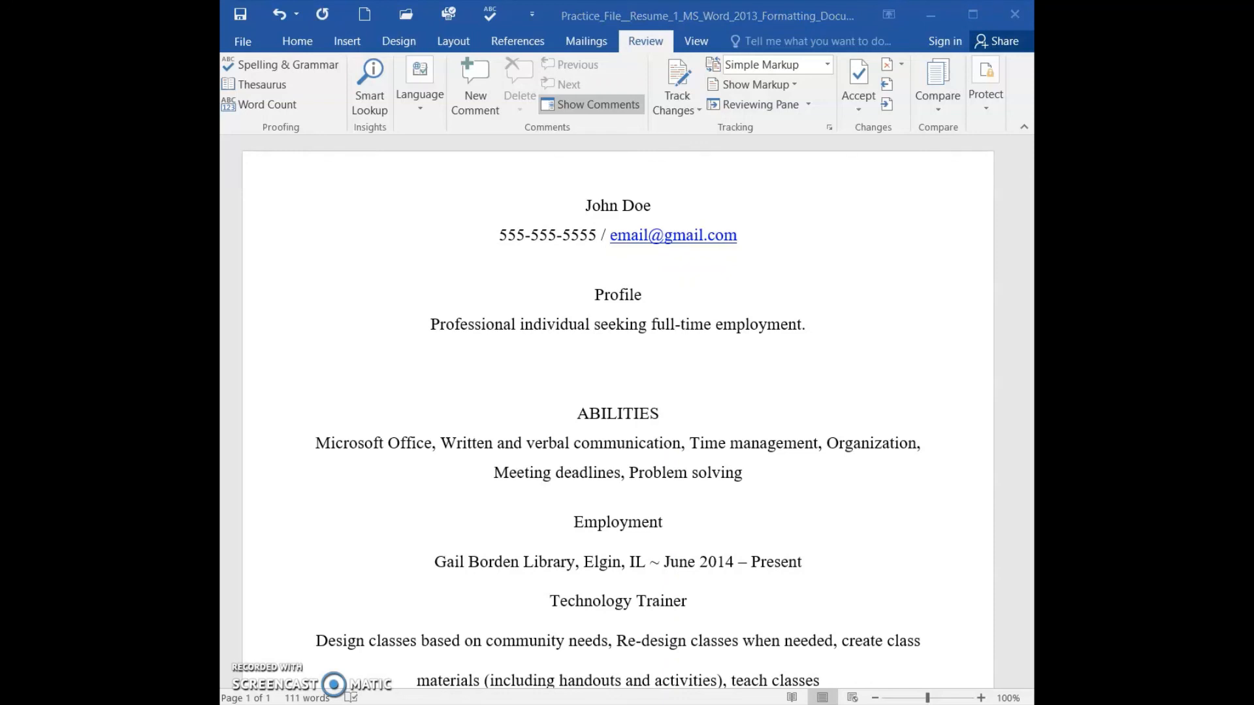
Misspell the Profile heading as "Prrofile" and start the spelling and grammar check on it
left_click(609, 297)
left_click(626, 300)
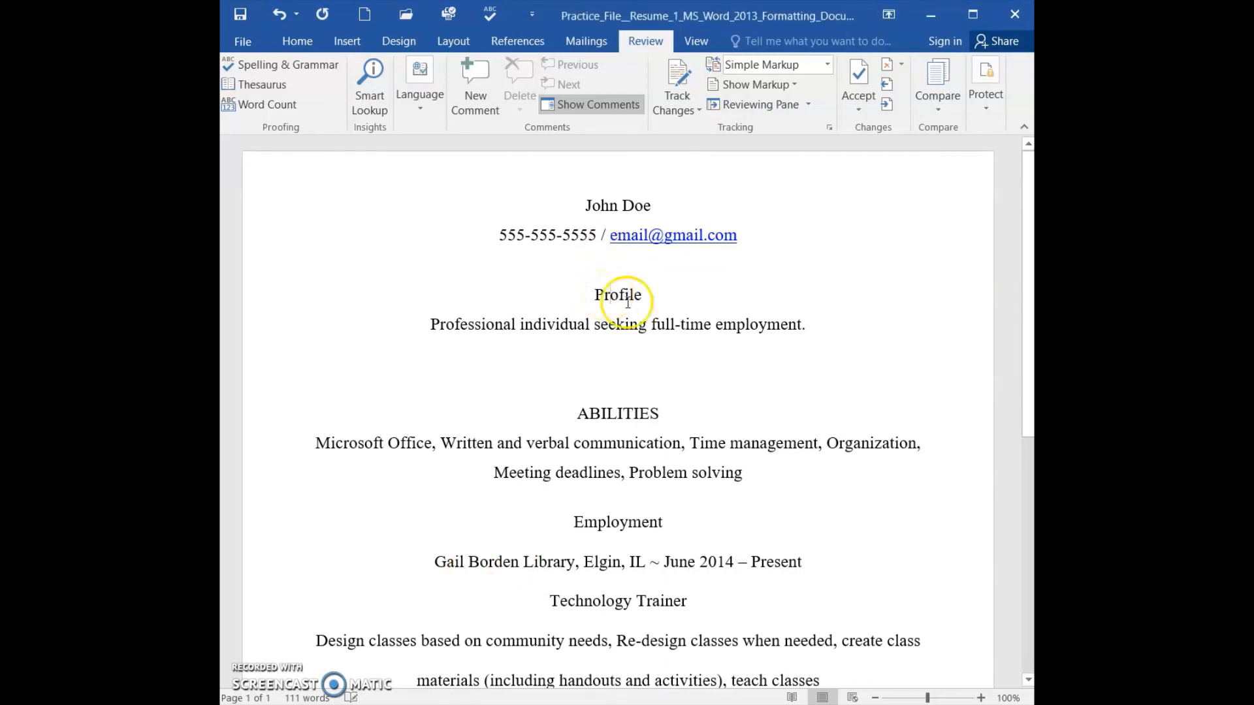
type("r")
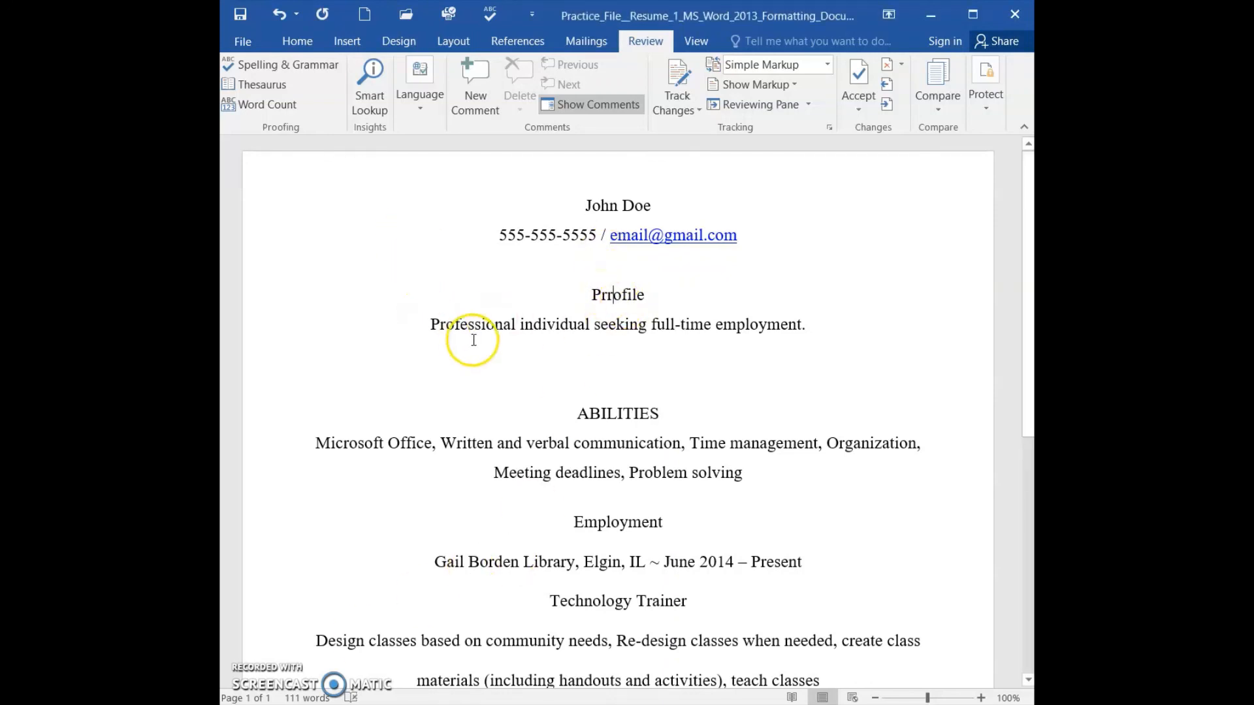
left_click(298, 65)
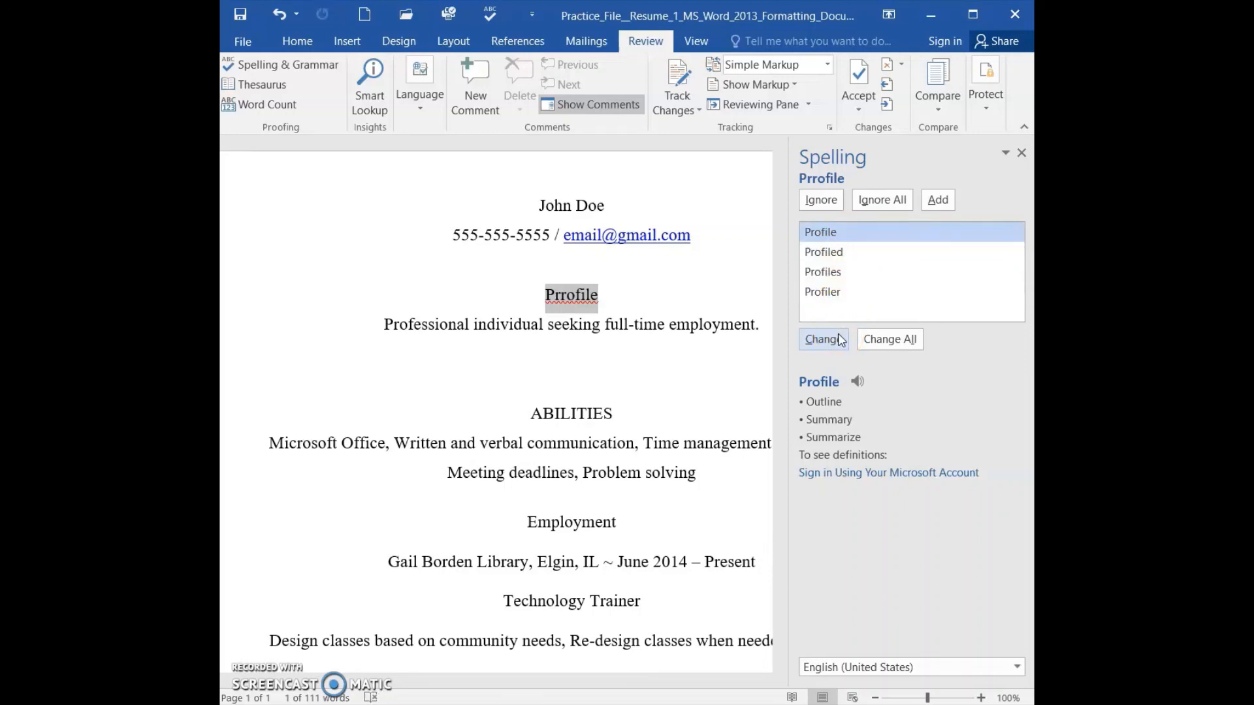
left_click(822, 202)
left_click(878, 204)
left_click(938, 202)
left_click(918, 346)
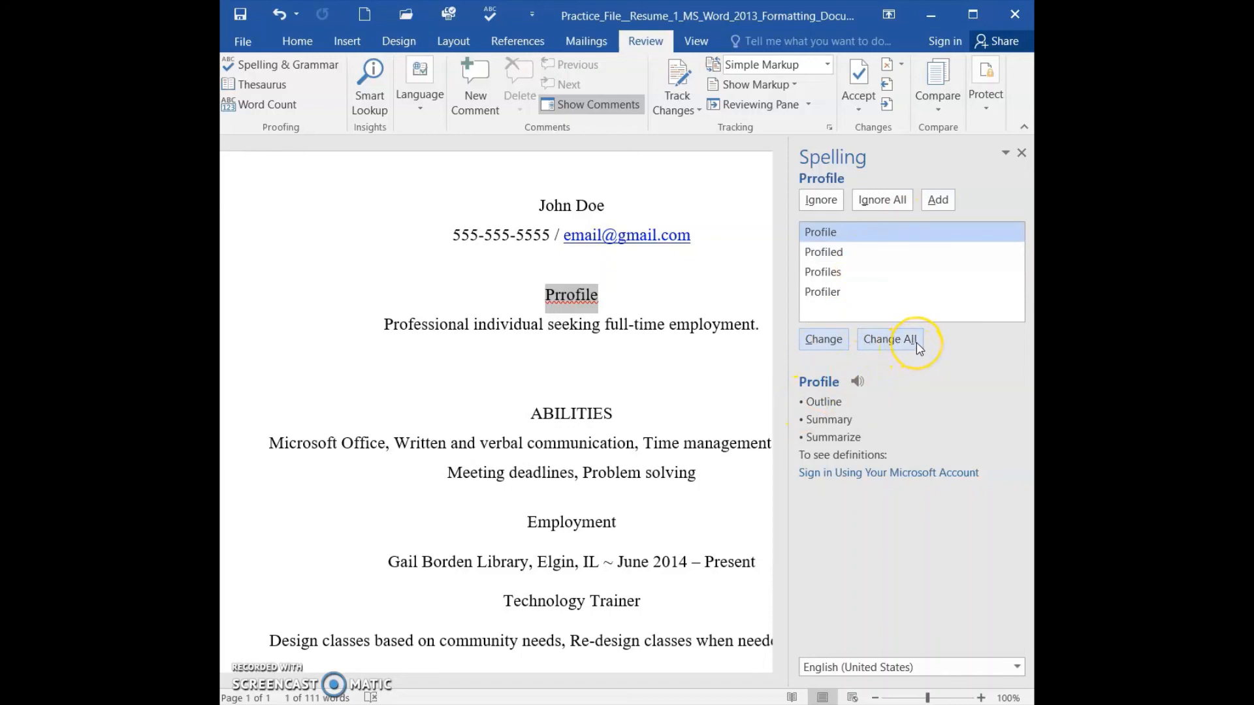